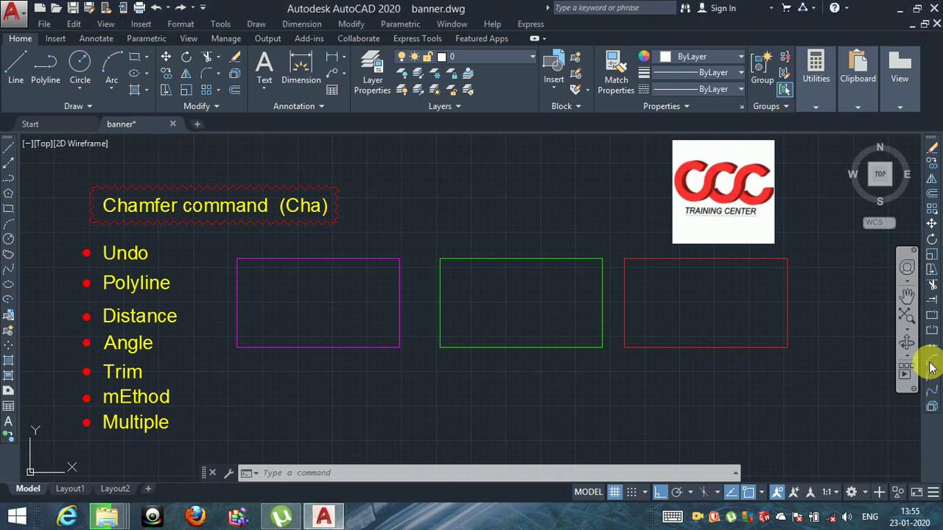
Step: Start the Chamfer command with the CHA alias, then cancel and restart it
{"action": "type", "text": "cha"}
{"action": "key", "text": "Return"}
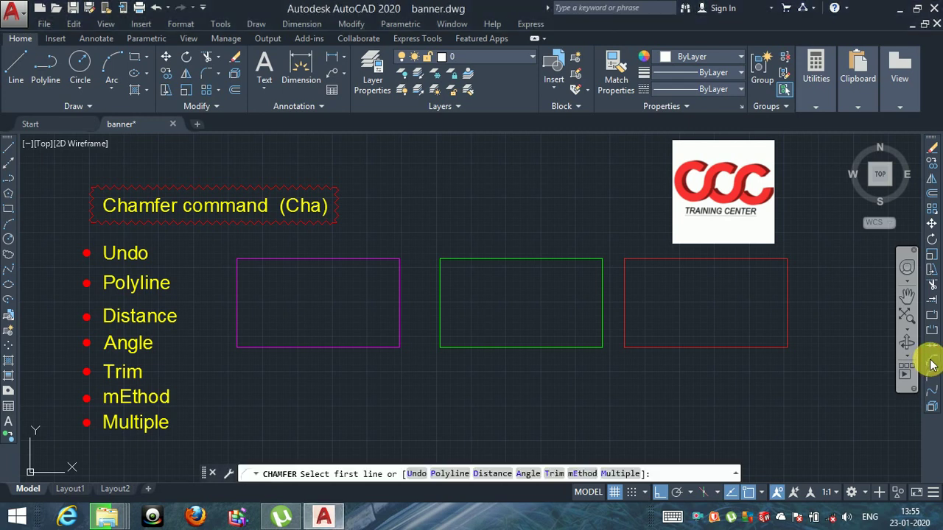
{"action": "key", "text": "Escape"}
{"action": "key", "text": "Return"}
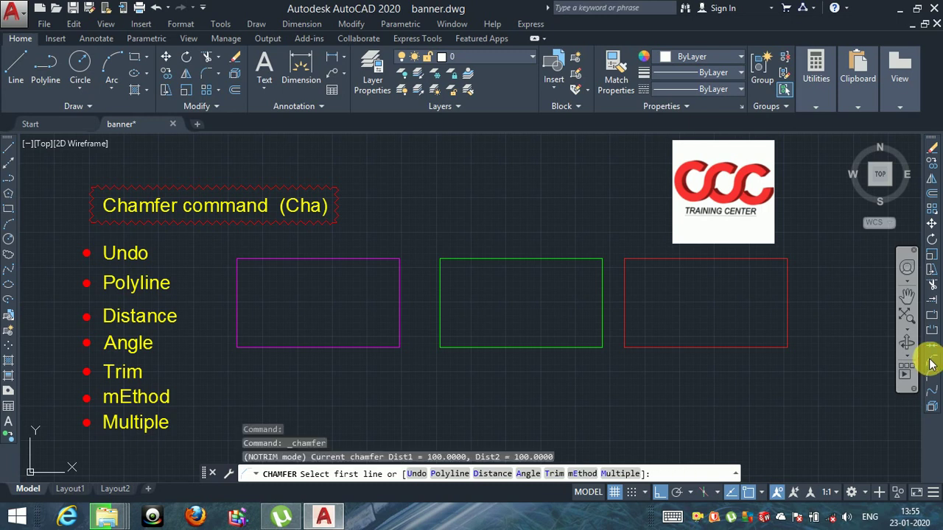
Step: Look through the Modify panel's Fillet flyout, then start Chamfer from the right toolbar
{"action": "left_click", "coordinate": [353, 24]}
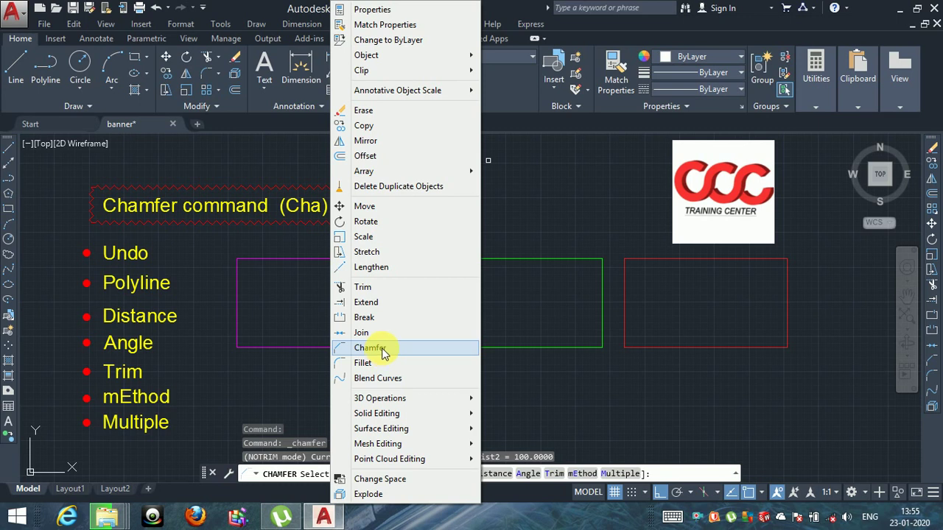
{"action": "left_click", "coordinate": [228, 105]}
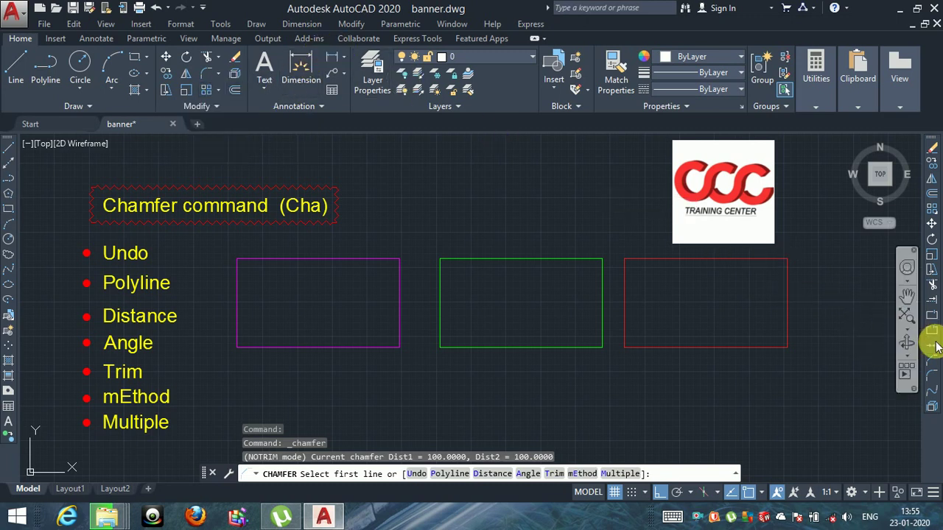
{"action": "key", "text": "Escape"}
{"action": "key", "text": "Escape"}
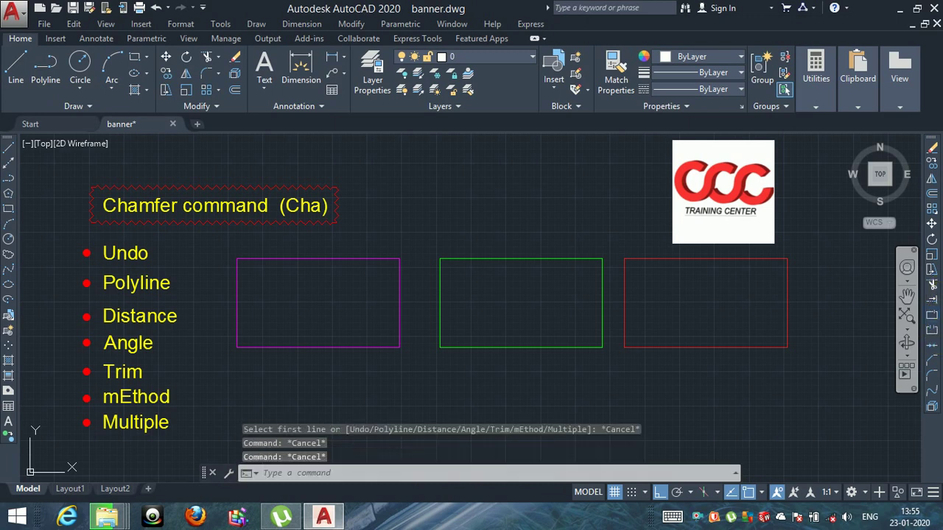
{"action": "left_click", "coordinate": [217, 74]}
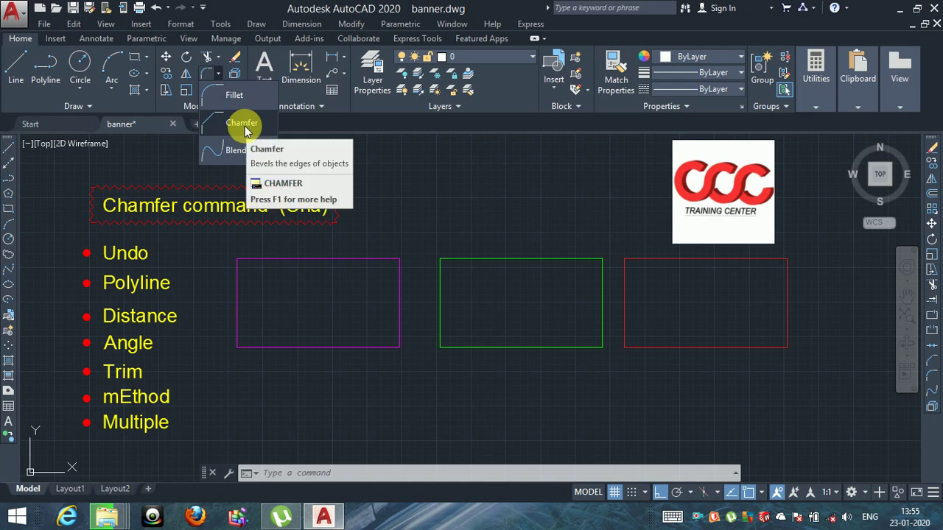
{"action": "mouse_move", "coordinate": [242, 123]}
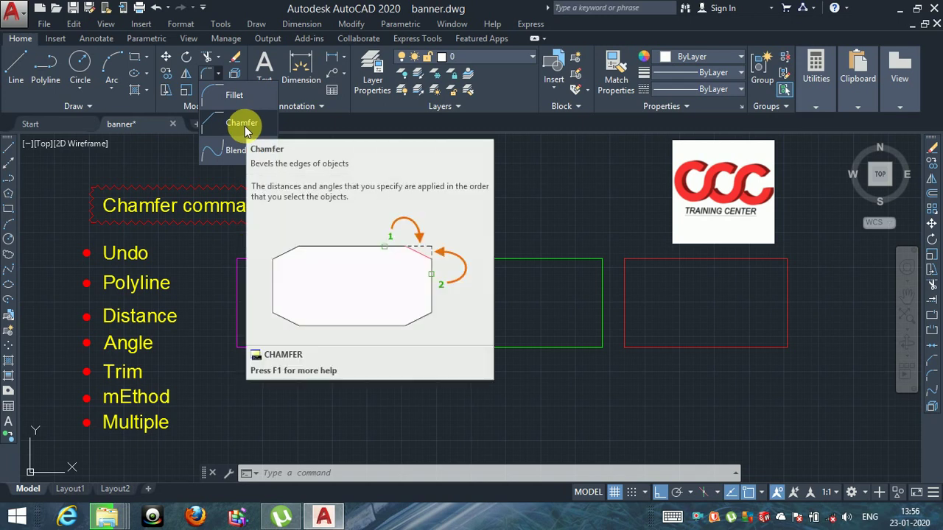
{"action": "key", "text": "Escape"}
{"action": "key", "text": "Escape"}
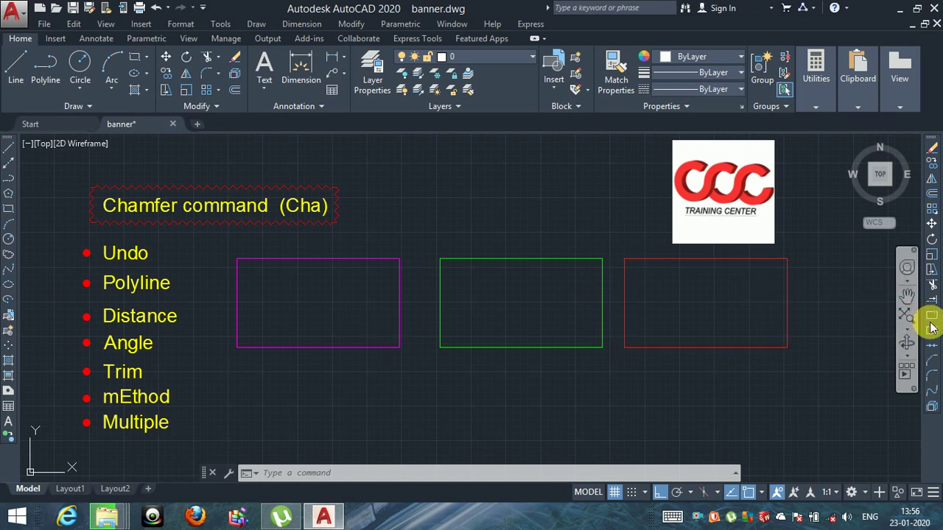
{"action": "left_click", "coordinate": [931, 363]}
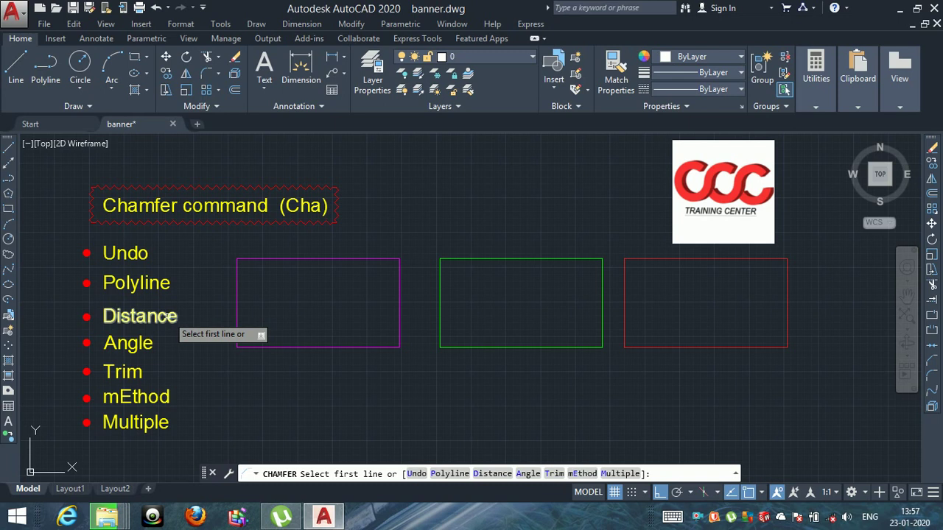
Step: Restart CHAMFER and pick the magenta rectangle's left edge as the first line
{"action": "key", "text": "Escape"}
{"action": "key", "text": "Escape"}
{"action": "key", "text": "Escape"}
{"action": "key", "text": "Escape"}
{"action": "type", "text": "c"}
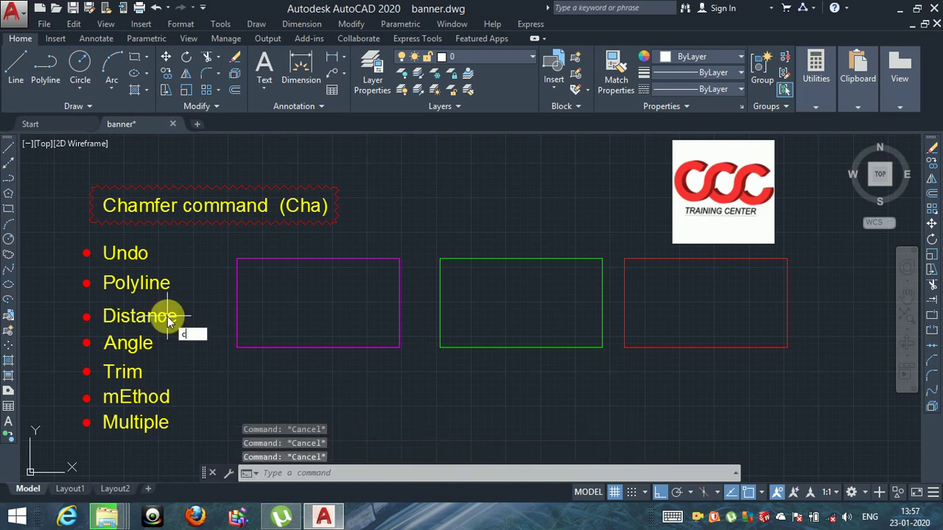
{"action": "type", "text": "ha"}
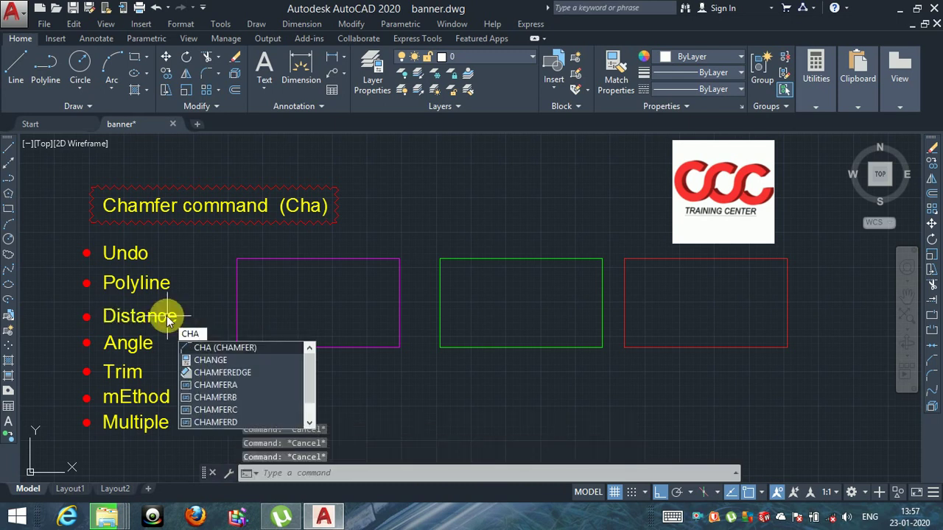
{"action": "key", "text": "Return"}
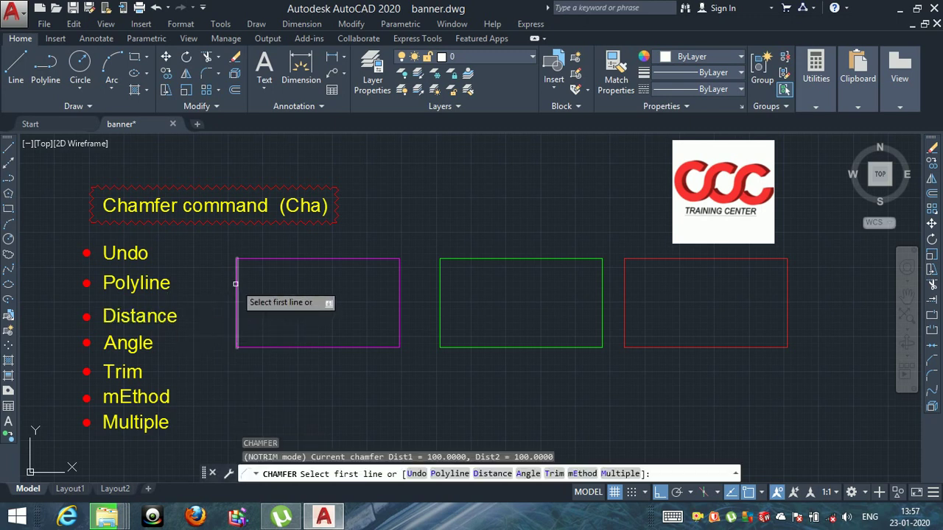
{"action": "left_click", "coordinate": [235, 283]}
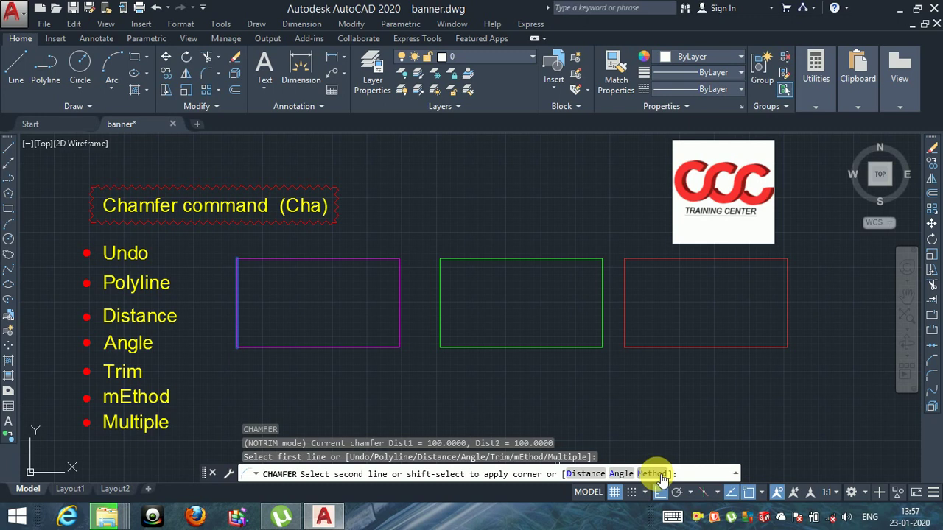
Step: Set both chamfer distances to 100 and pick the top edge to cut the corner
{"action": "left_click", "coordinate": [583, 474]}
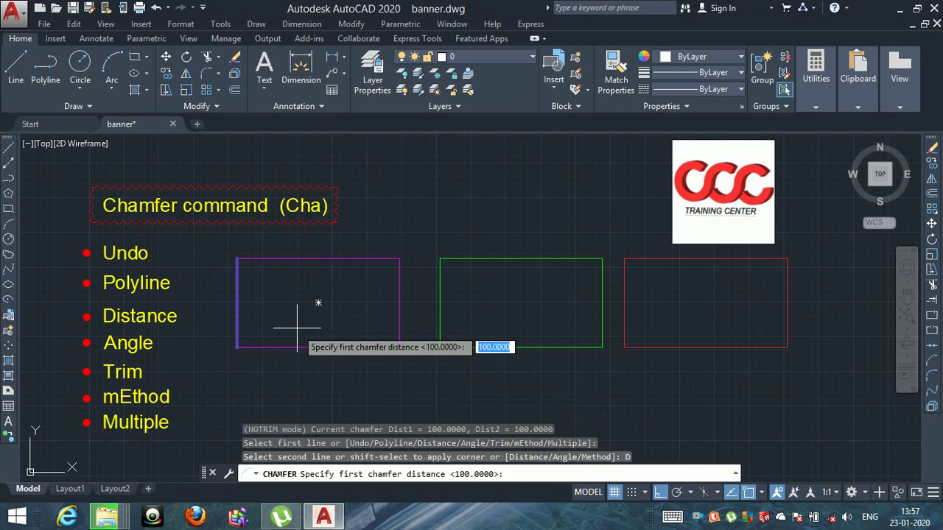
{"action": "type", "text": "1"}
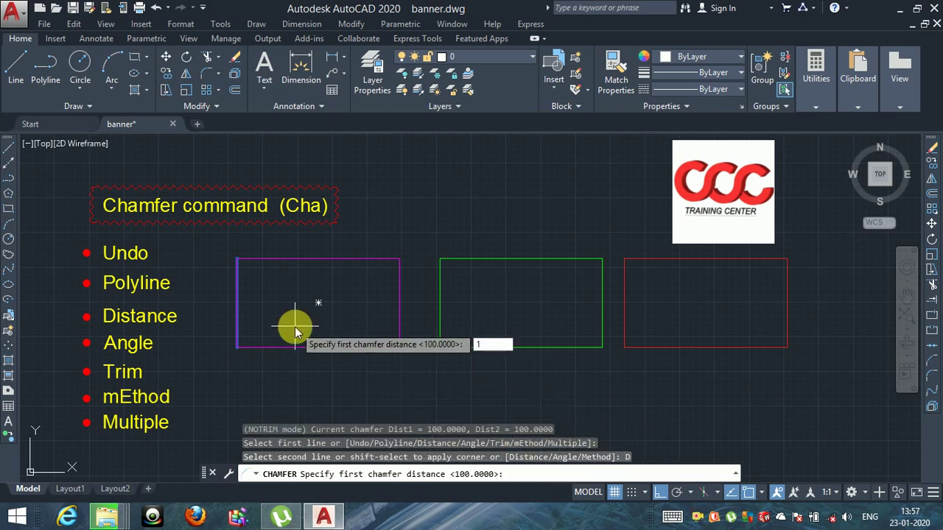
{"action": "type", "text": "00"}
{"action": "key", "text": "Return"}
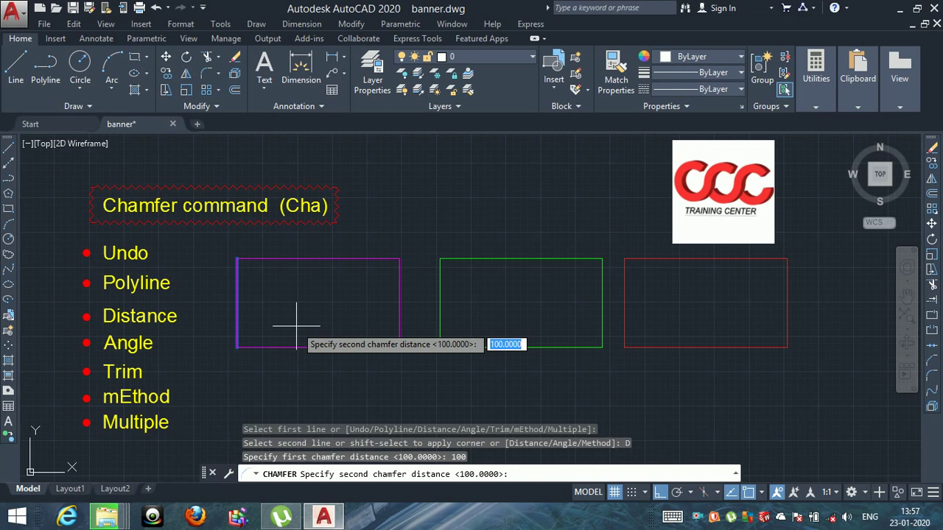
{"action": "type", "text": "100"}
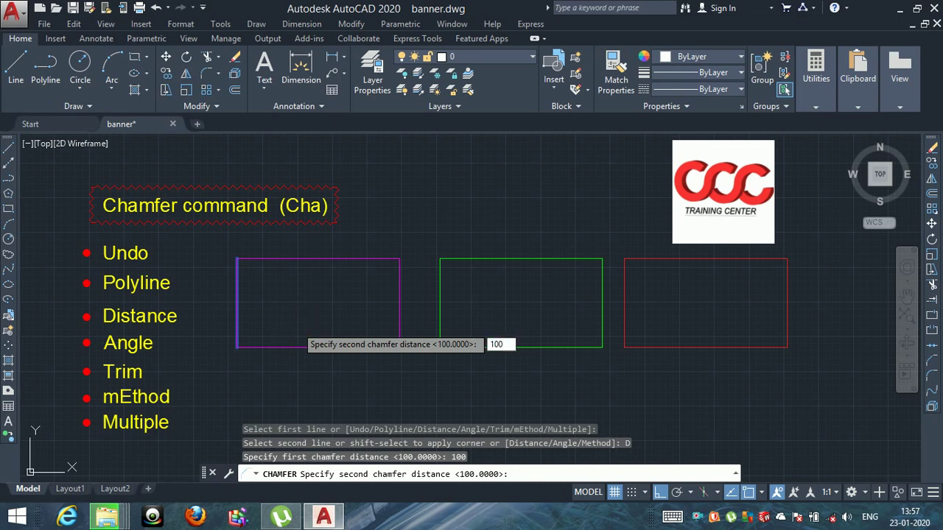
{"action": "key", "text": "Return"}
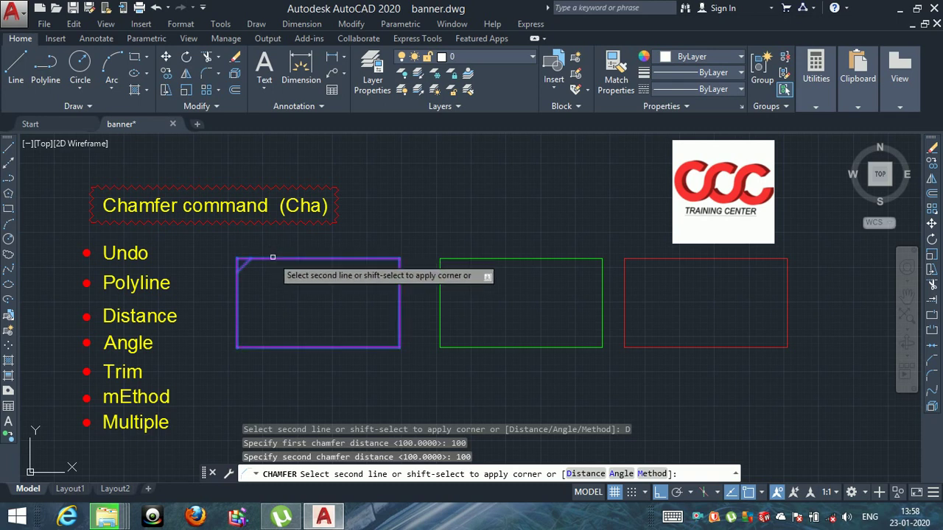
{"action": "left_click", "coordinate": [272, 257]}
{"action": "scroll", "coordinate": [243, 273], "scroll_direction": "up", "scroll_amount": 2}
{"action": "scroll", "coordinate": [242, 293], "scroll_direction": "up", "scroll_amount": 4}
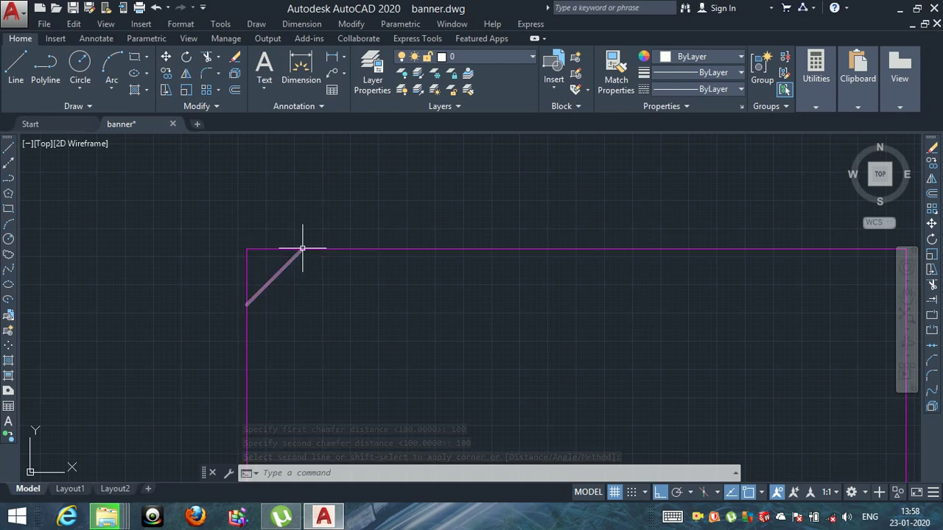
Step: Select the chamfered magenta rectangle to check it, then clear the selection
{"action": "left_click", "coordinate": [302, 249]}
{"action": "scroll", "coordinate": [287, 263], "scroll_direction": "down", "scroll_amount": 2}
{"action": "left_click", "coordinate": [270, 250]}
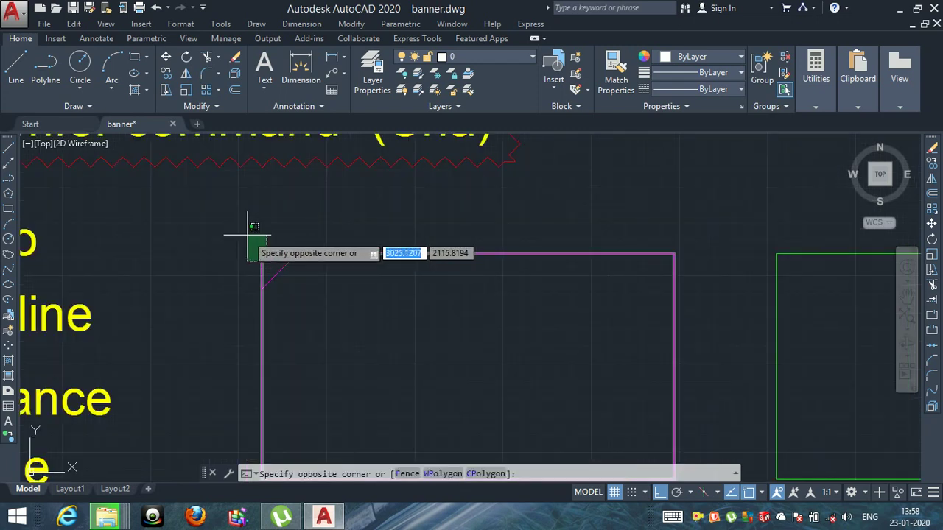
{"action": "left_click", "coordinate": [248, 234]}
{"action": "scroll", "coordinate": [298, 259], "scroll_direction": "down", "scroll_amount": 4}
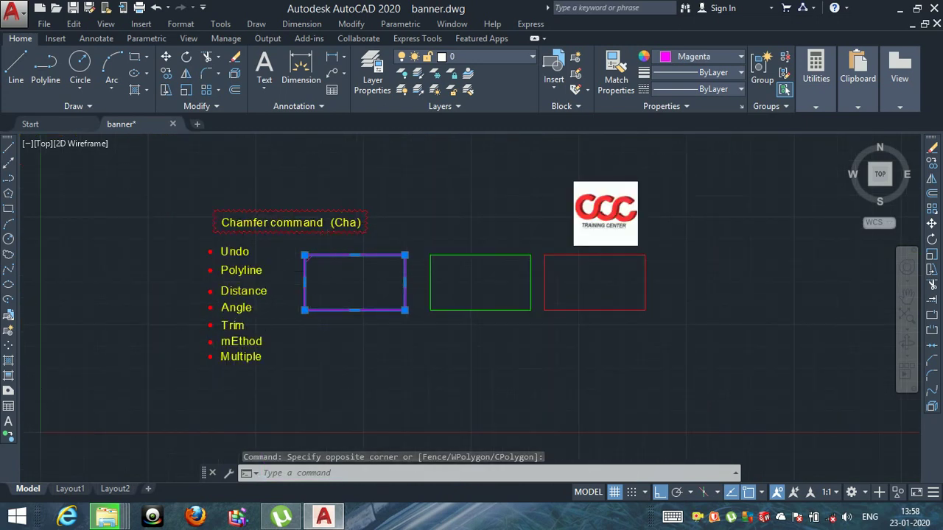
{"action": "scroll", "coordinate": [316, 256], "scroll_direction": "up", "scroll_amount": 2}
{"action": "scroll", "coordinate": [298, 257], "scroll_direction": "up", "scroll_amount": 2}
{"action": "scroll", "coordinate": [291, 258], "scroll_direction": "up", "scroll_amount": 2}
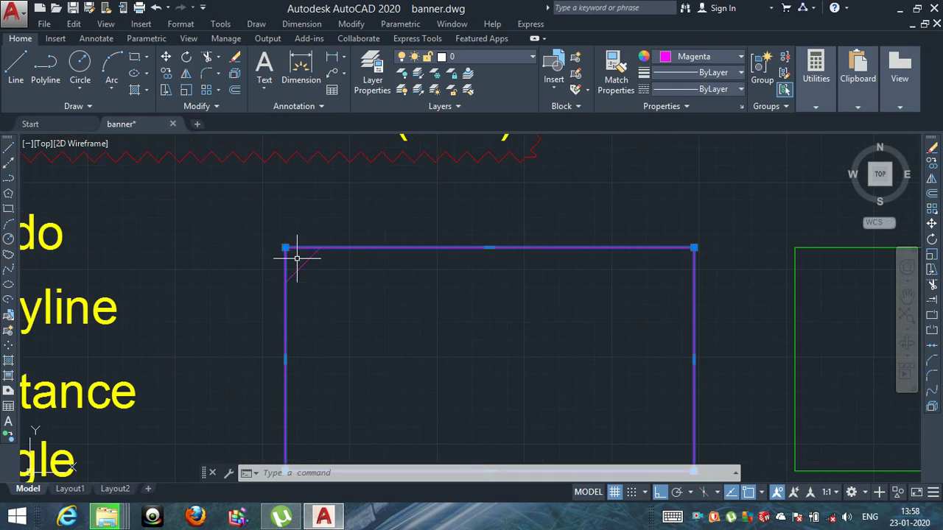
{"action": "key", "text": "Escape"}
{"action": "scroll", "coordinate": [297, 257], "scroll_direction": "down", "scroll_amount": 4}
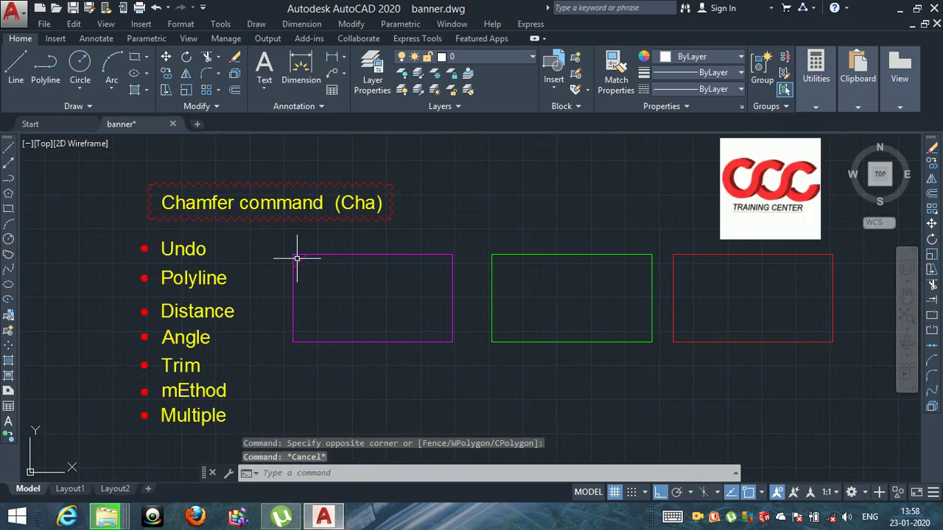
{"action": "key", "text": "Escape"}
{"action": "key", "text": "Escape"}
Step: Restart Chamfer, change its trim mode from No trim to Trim, then cancel
{"action": "key", "text": "Return"}
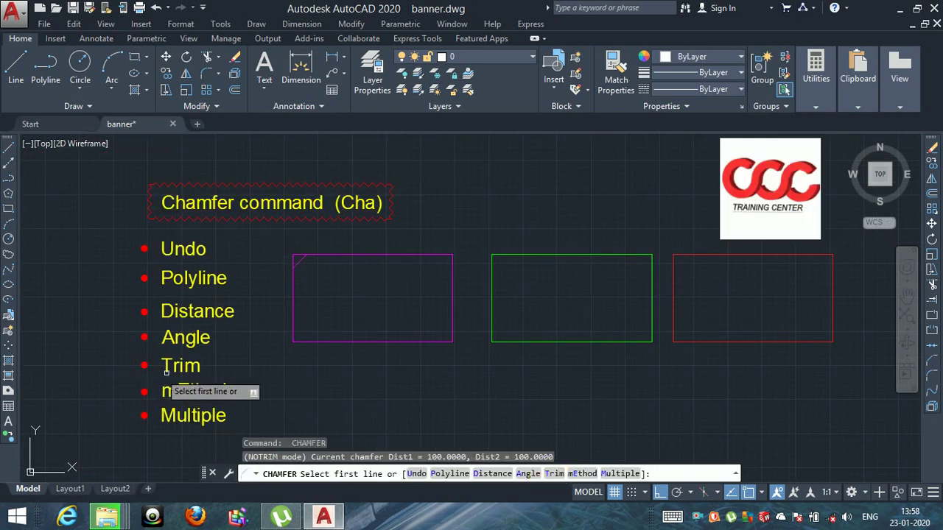
{"action": "left_click", "coordinate": [554, 474]}
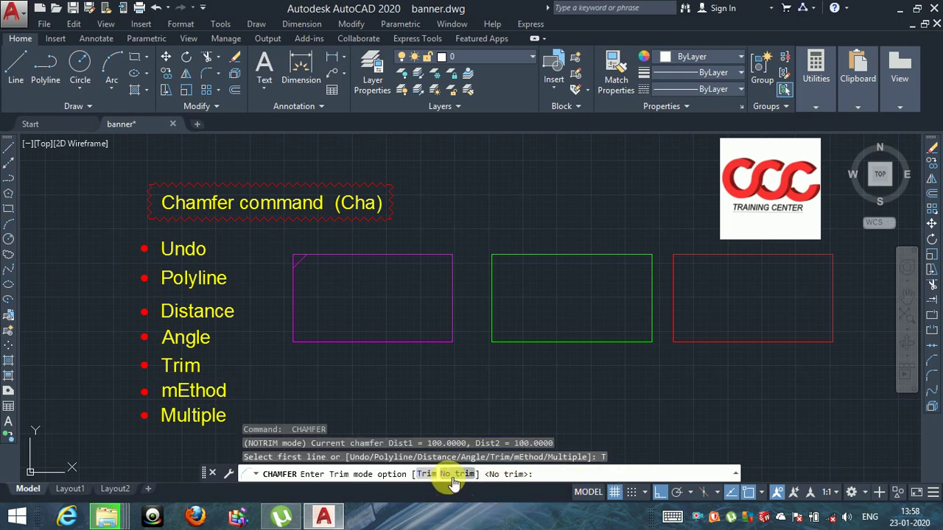
{"action": "left_click", "coordinate": [427, 474]}
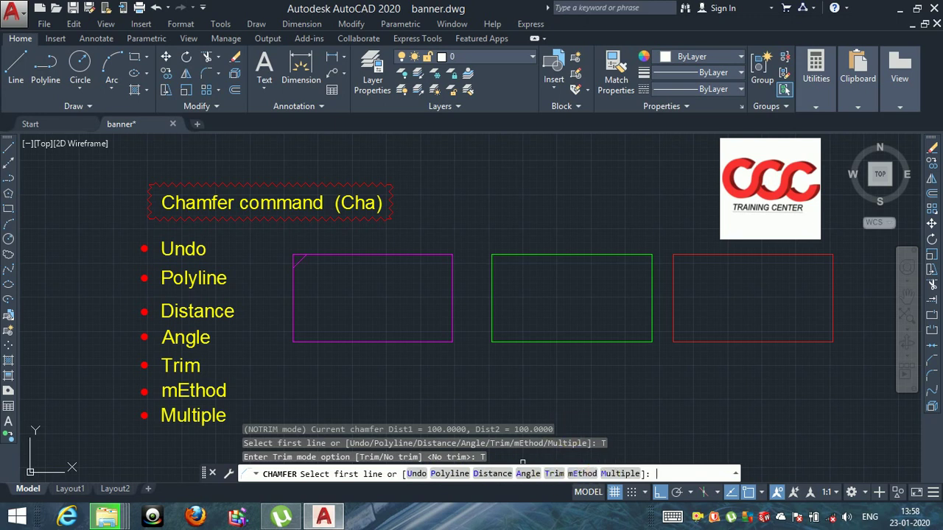
{"action": "key", "text": "Escape"}
{"action": "key", "text": "Escape"}
{"action": "scroll", "coordinate": [300, 261], "scroll_direction": "up", "scroll_amount": 4}
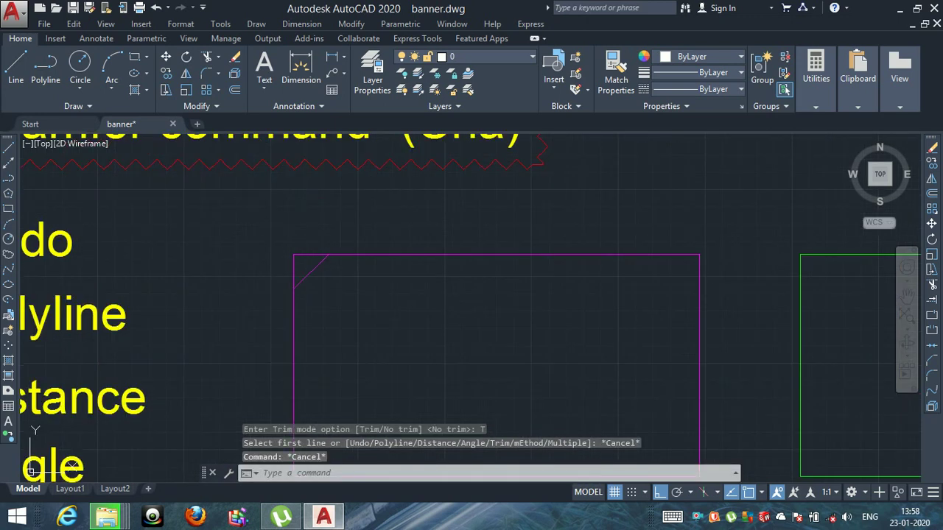
{"action": "key", "text": "Escape"}
{"action": "left_click", "coordinate": [310, 271]}
{"action": "key", "text": "Delete"}
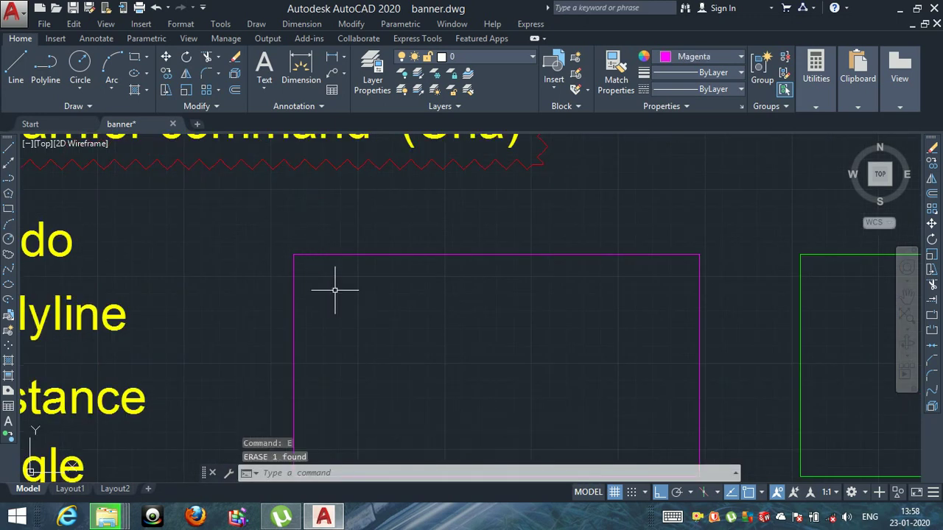
{"action": "key", "text": "Escape"}
{"action": "key", "text": "Escape"}
{"action": "type", "text": "cha"}
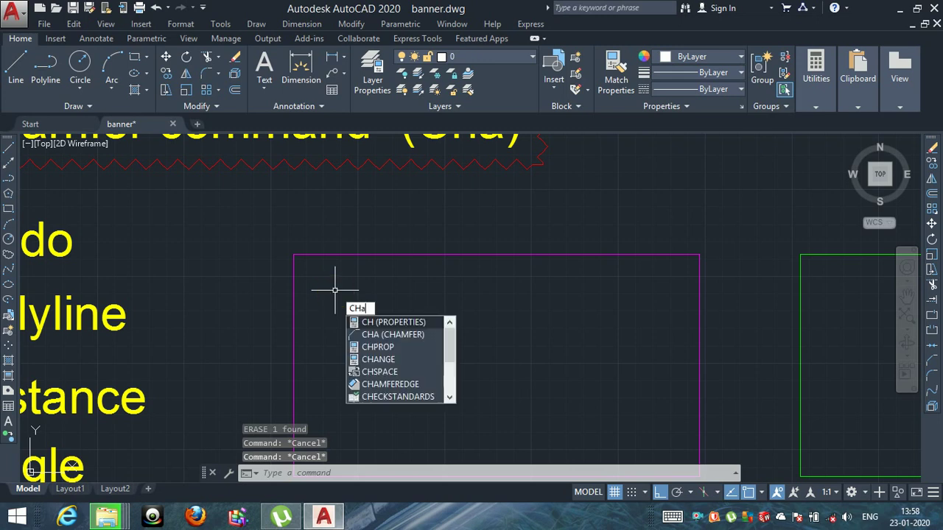
{"action": "key", "text": "Return"}
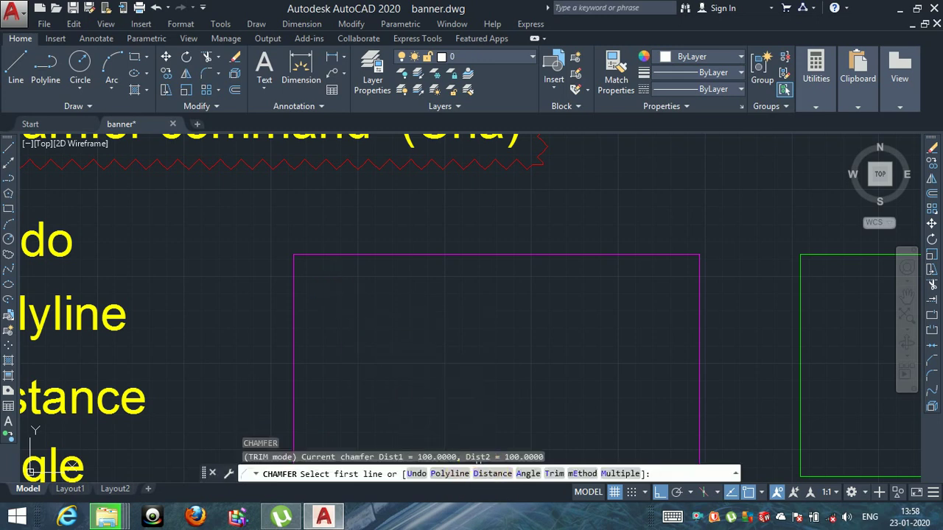
{"action": "left_click", "coordinate": [492, 474]}
{"action": "key", "text": "Return"}
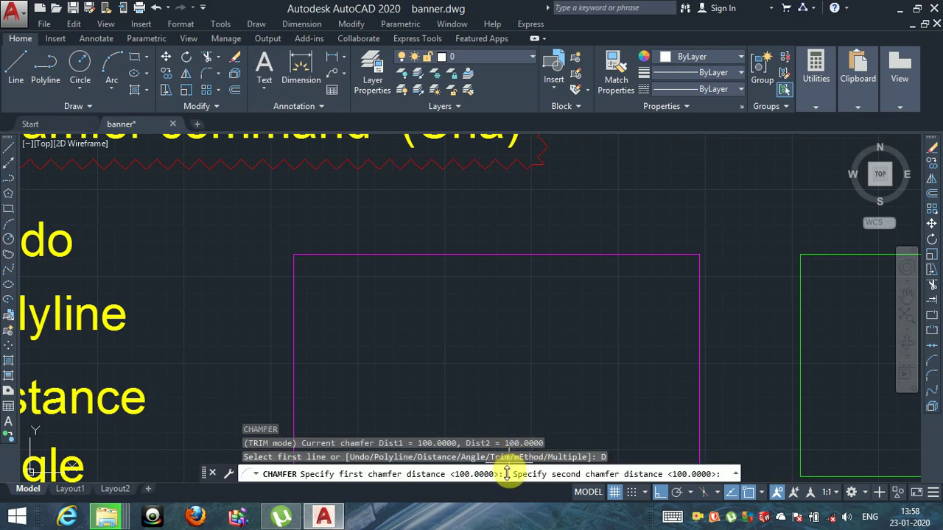
{"action": "key", "text": "Return"}
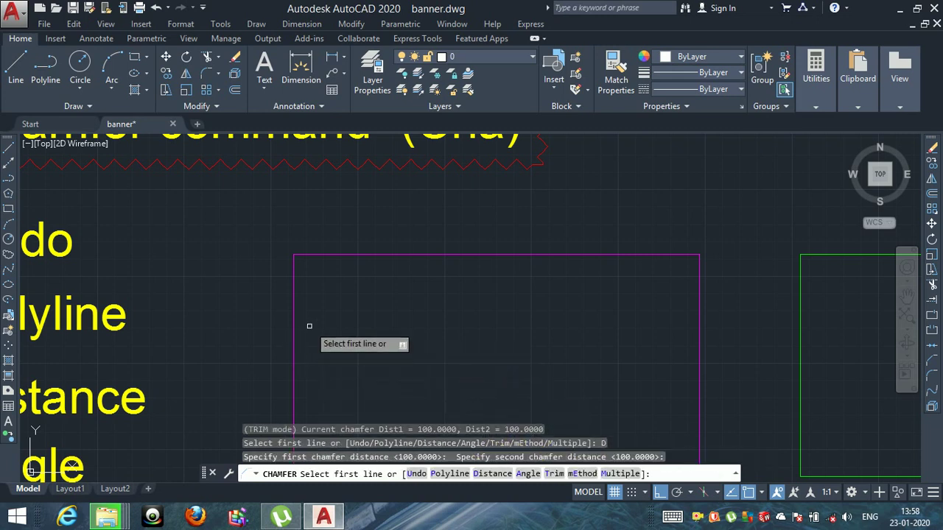
{"action": "left_click", "coordinate": [296, 299]}
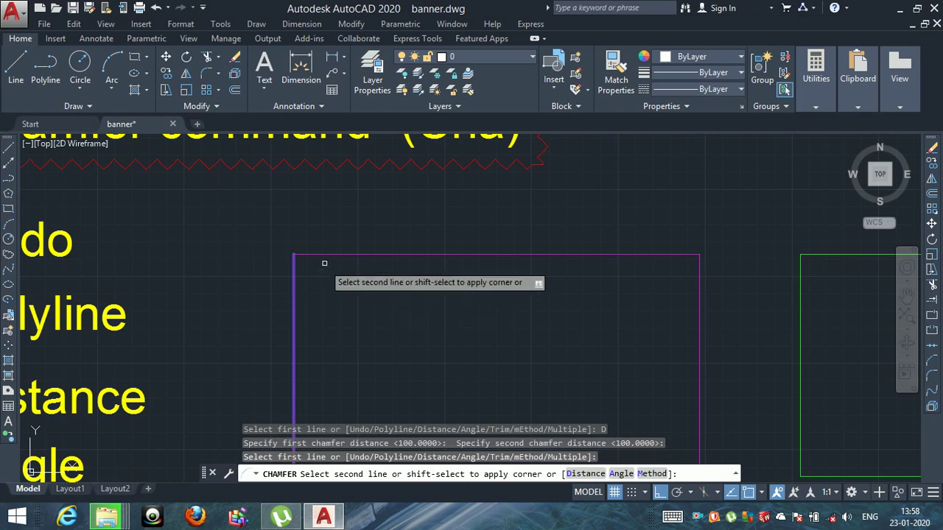
{"action": "left_click", "coordinate": [339, 255]}
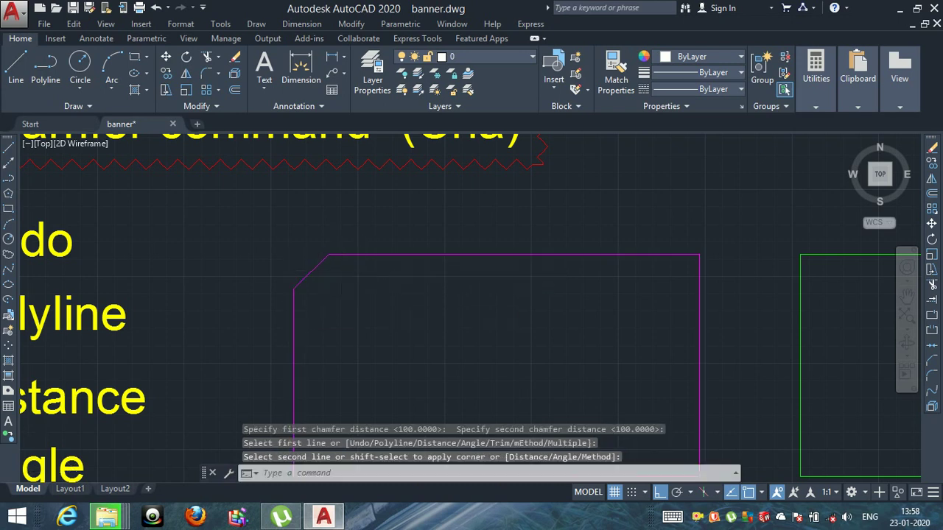
{"action": "scroll", "coordinate": [332, 248], "scroll_direction": "up", "scroll_amount": 4}
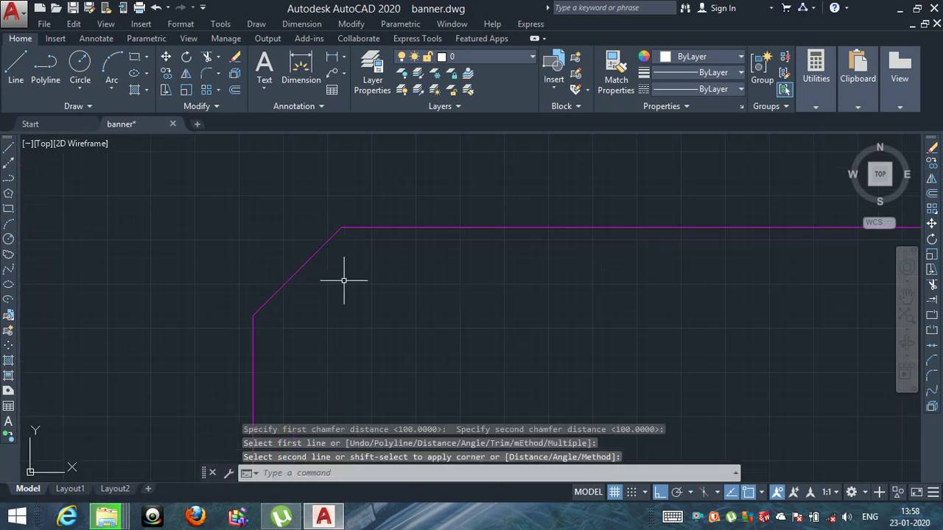
{"action": "scroll", "coordinate": [344, 280], "scroll_direction": "down", "scroll_amount": 1}
{"action": "scroll", "coordinate": [311, 280], "scroll_direction": "down", "scroll_amount": 2}
{"action": "scroll", "coordinate": [324, 274], "scroll_direction": "down", "scroll_amount": 1}
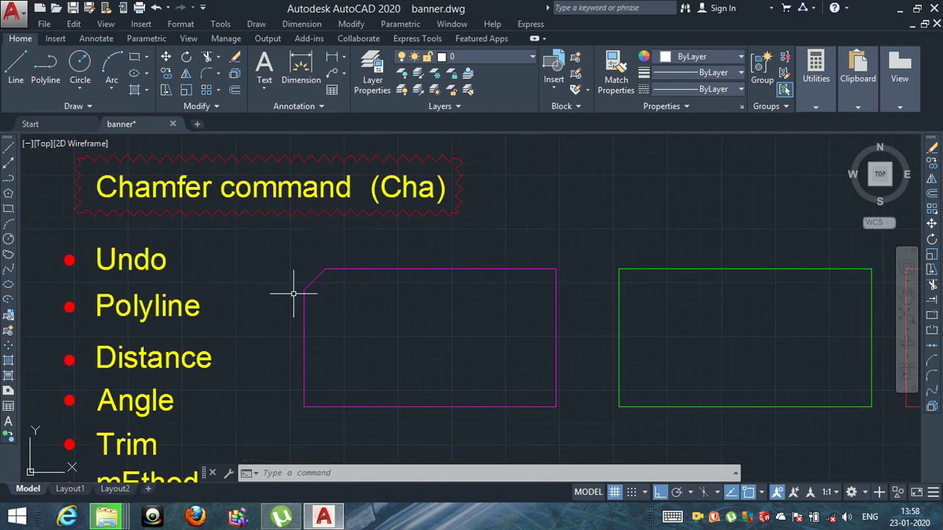
{"action": "key", "text": "Escape"}
{"action": "key", "text": "Escape"}
{"action": "key", "text": "Escape"}
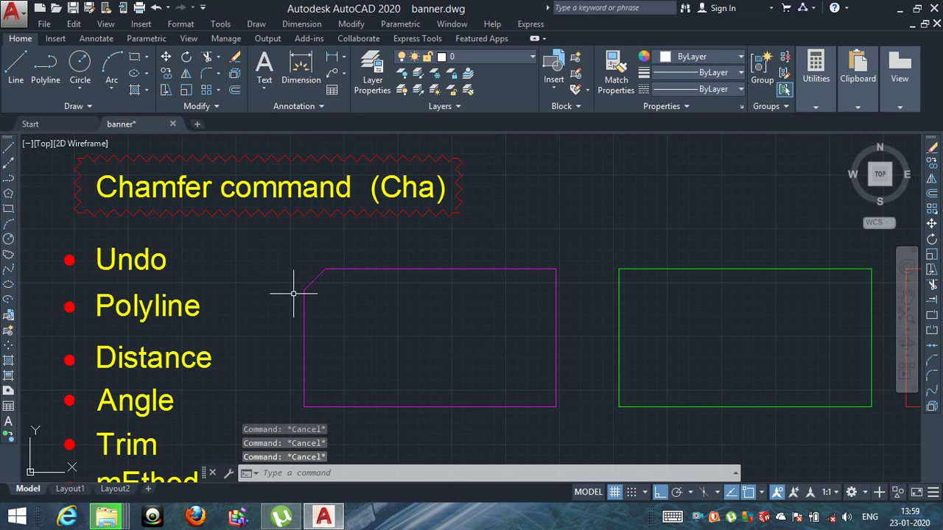
{"action": "key", "text": "ctrl+z"}
{"action": "key", "text": "ctrl+z"}
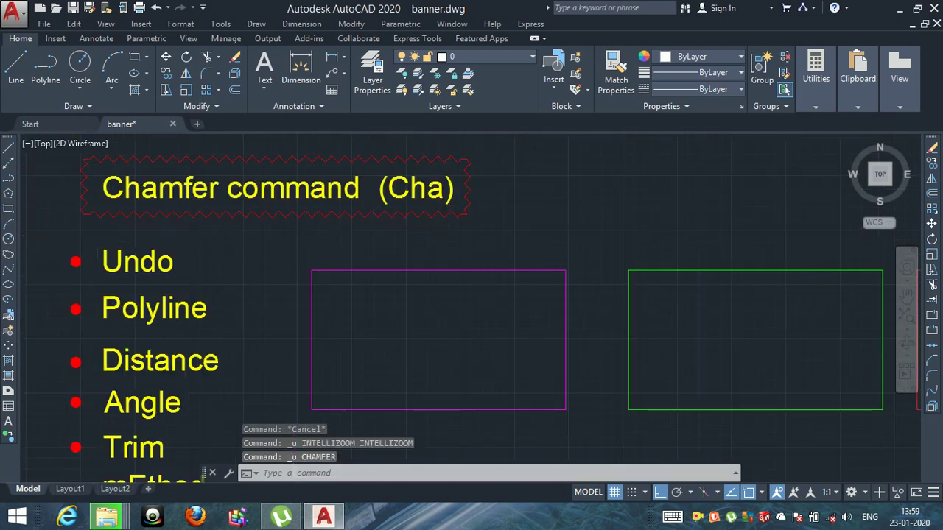
{"action": "scroll", "coordinate": [345, 297], "scroll_direction": "down", "scroll_amount": 2}
{"action": "key", "text": "Escape"}
{"action": "key", "text": "Escape"}
{"action": "type", "text": "ch"}
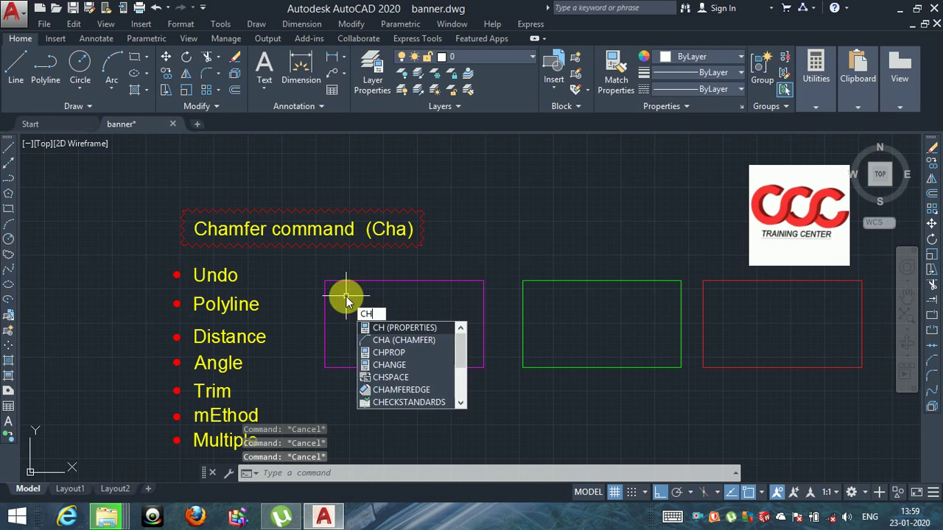
{"action": "type", "text": "a"}
{"action": "key", "text": "Return"}
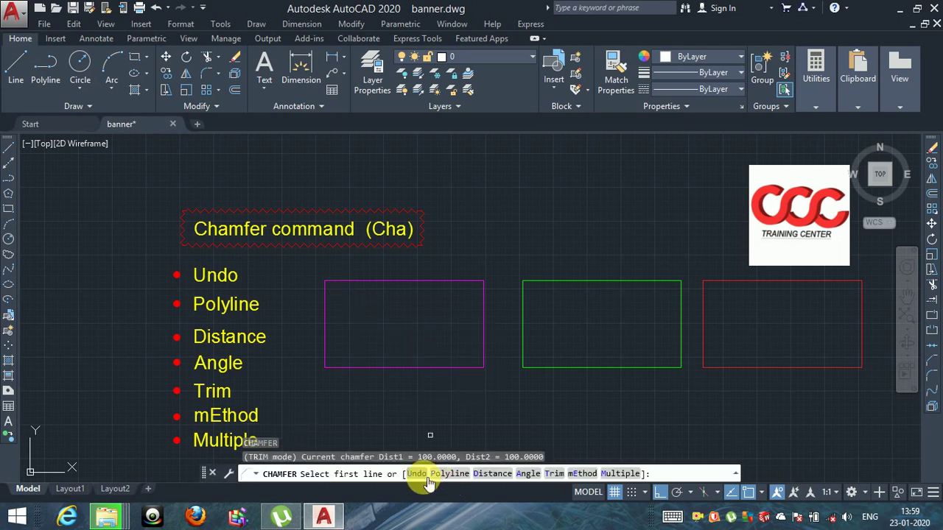
{"action": "left_click", "coordinate": [424, 476]}
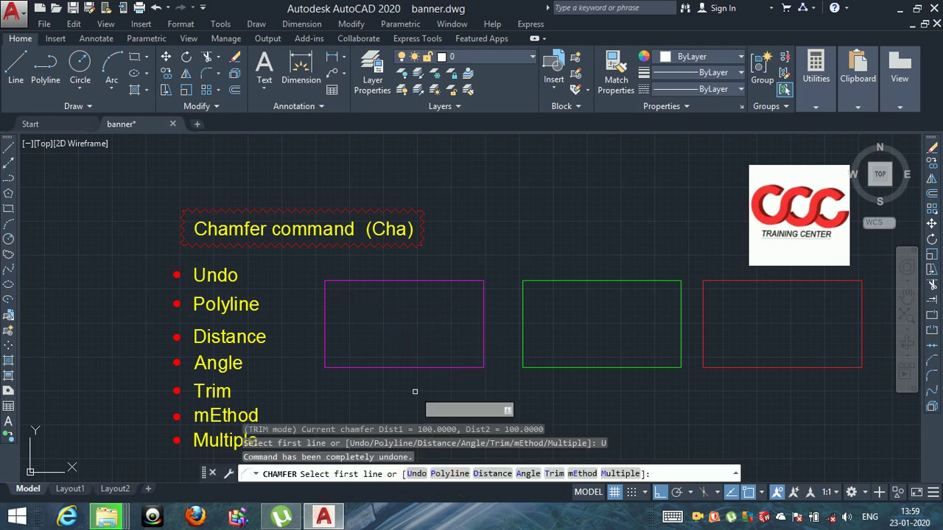
{"action": "left_click", "coordinate": [324, 296]}
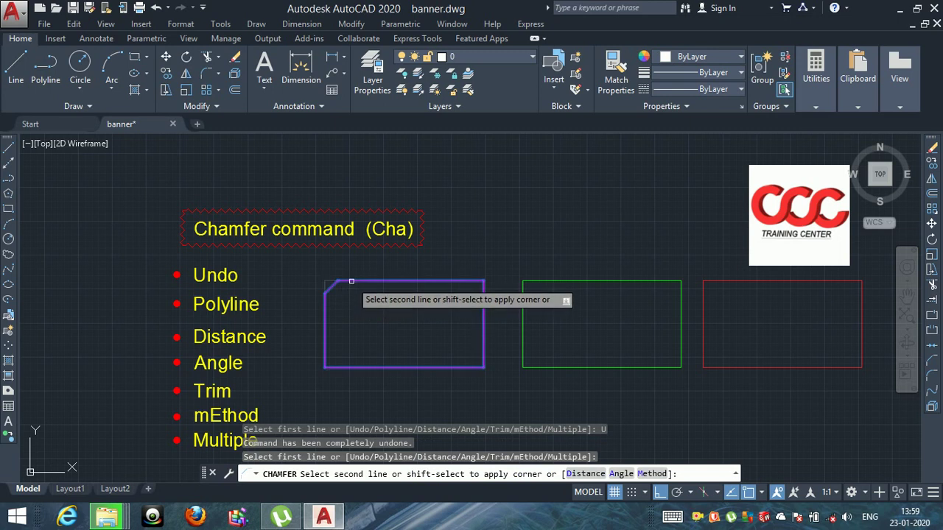
{"action": "key", "text": "Escape"}
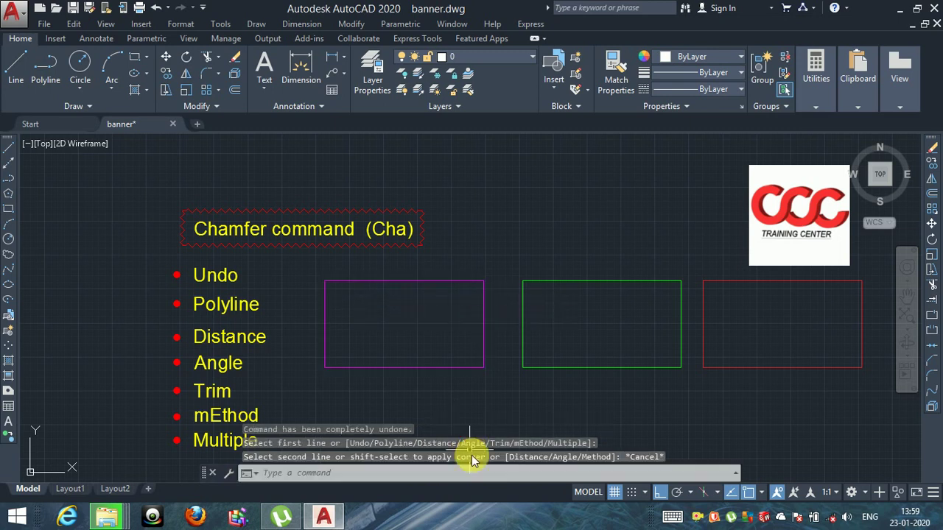
{"action": "key", "text": "Escape"}
{"action": "key", "text": "Escape"}
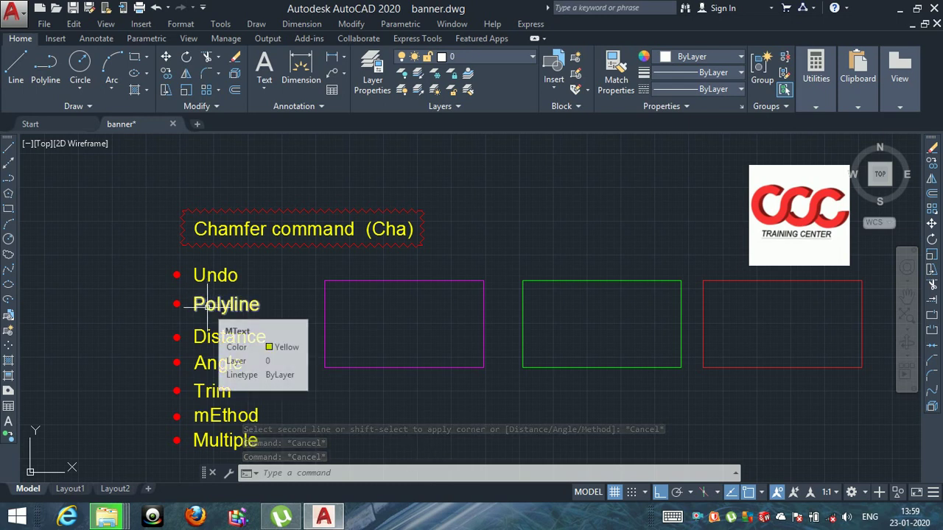
{"action": "key", "text": "Escape"}
{"action": "key", "text": "Escape"}
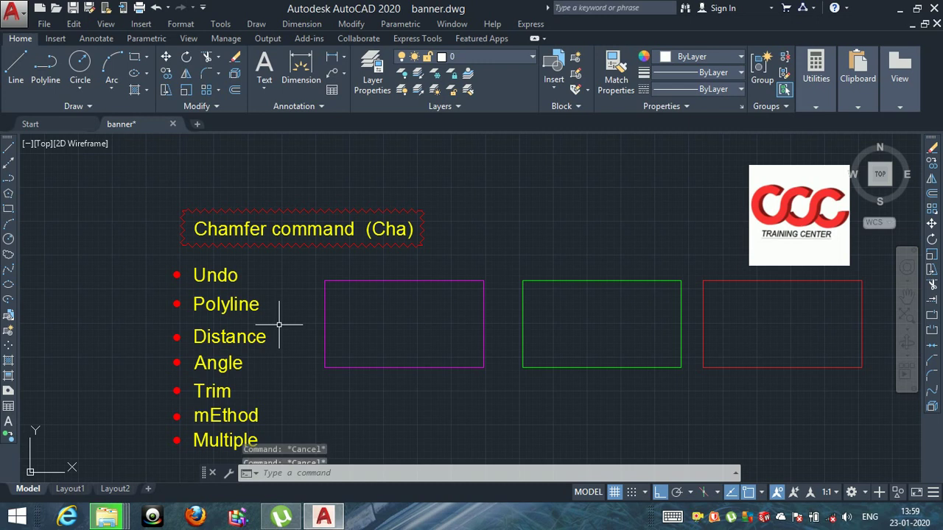
{"action": "type", "text": "CHa"}
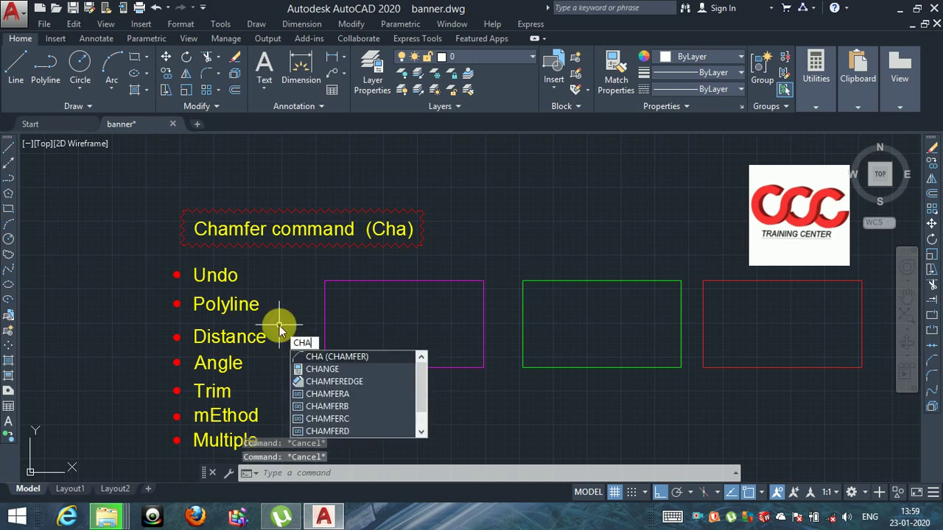
Step: Start Chamfer in Polyline mode using the Distance method
{"action": "key", "text": "Return"}
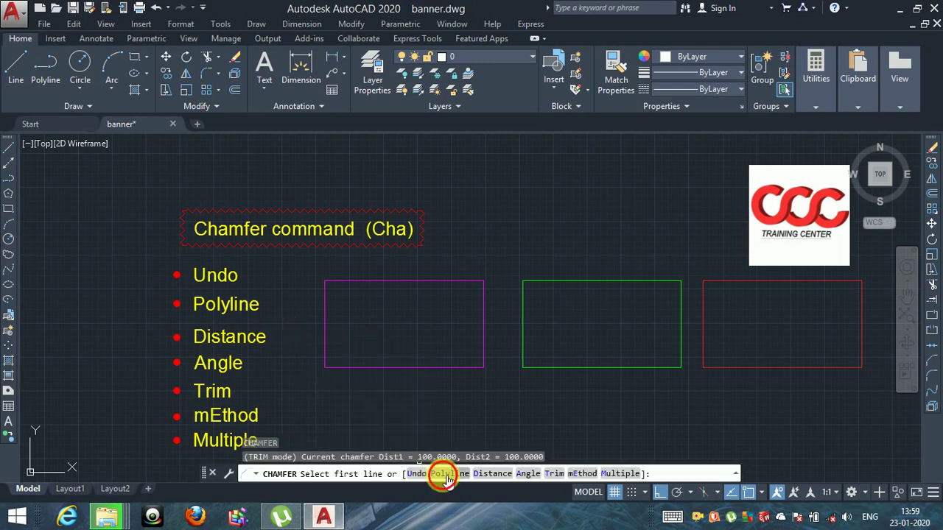
{"action": "left_click", "coordinate": [446, 476]}
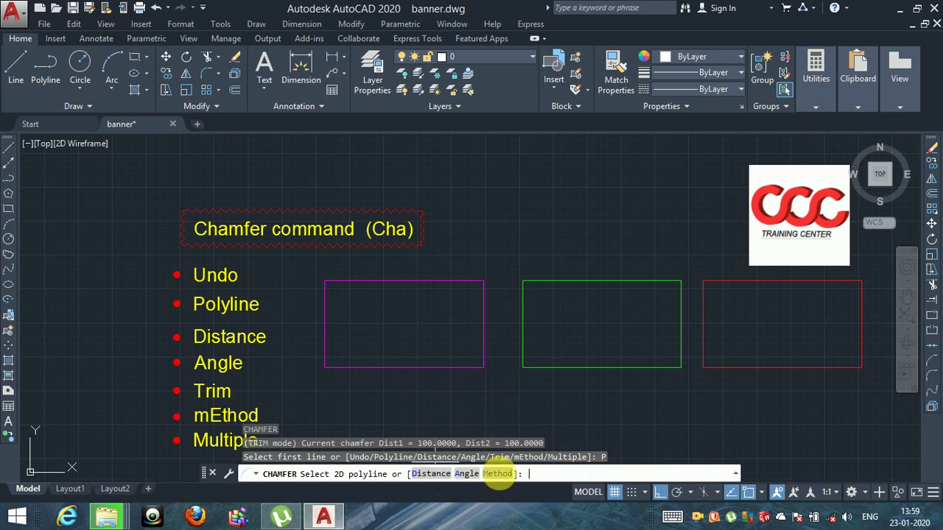
{"action": "left_click", "coordinate": [497, 474]}
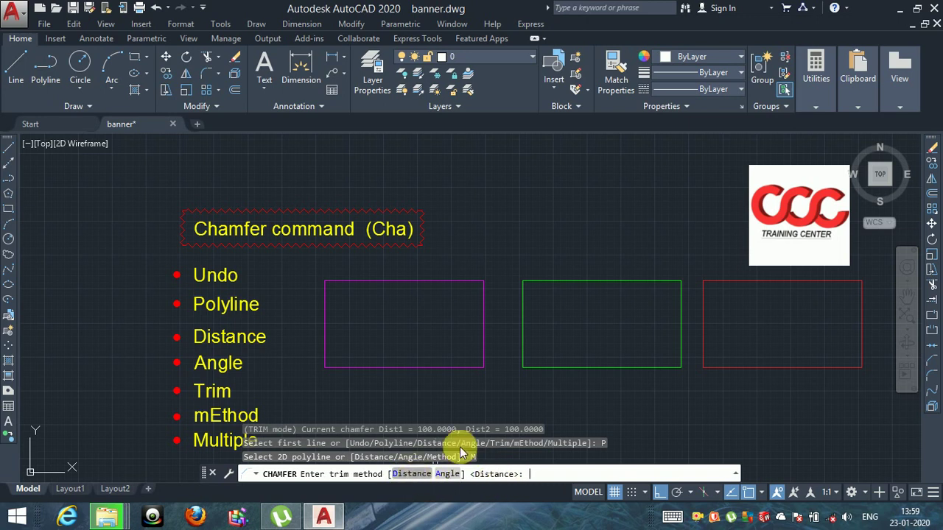
{"action": "left_click", "coordinate": [413, 474]}
Step: Set the first and second chamfer distances to 100 each
{"action": "left_click", "coordinate": [420, 473]}
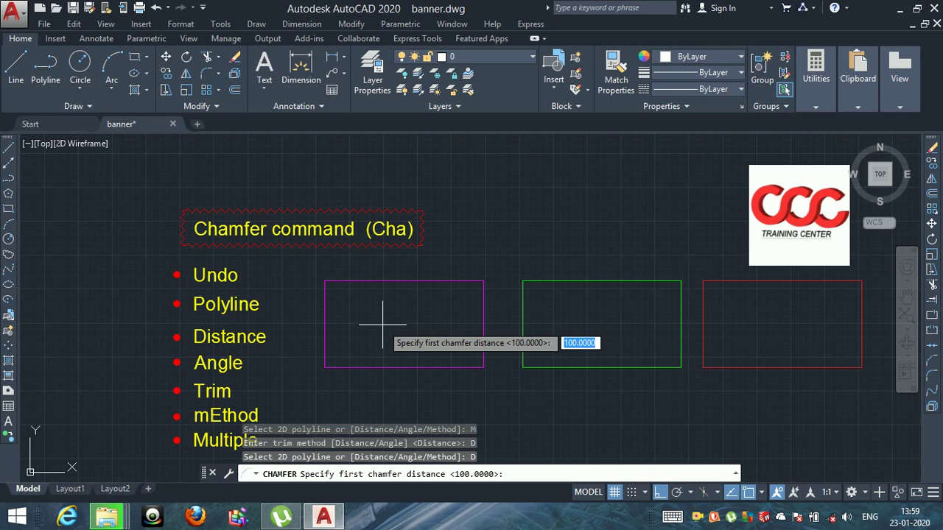
{"action": "type", "text": "100"}
{"action": "key", "text": "Return"}
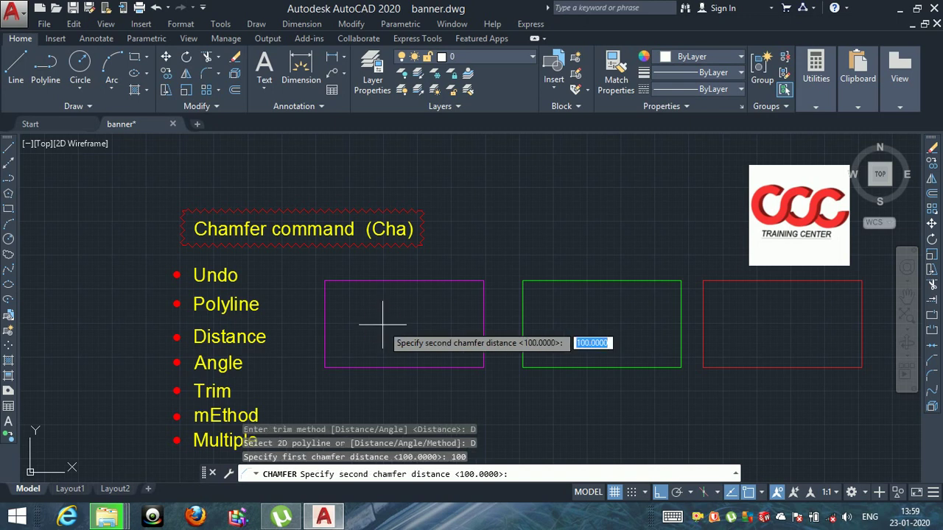
{"action": "type", "text": "10"}
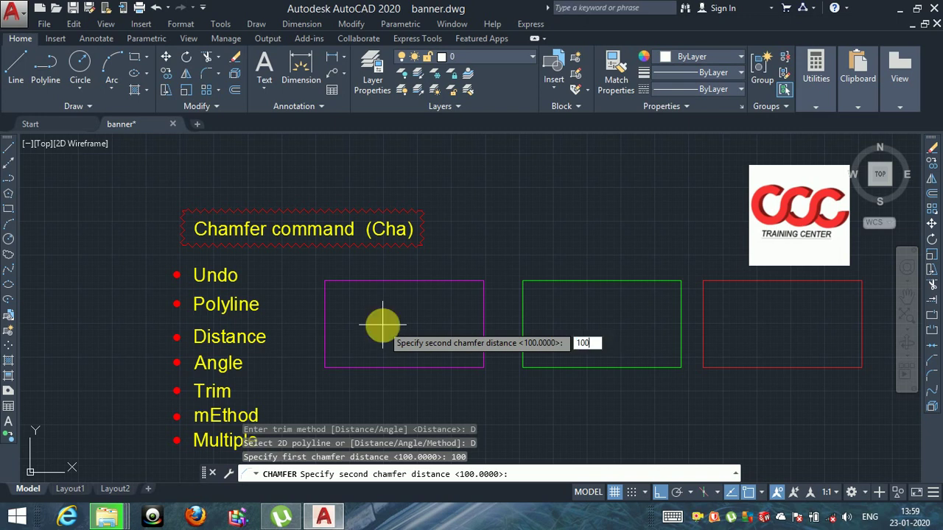
{"action": "type", "text": "0"}
{"action": "key", "text": "Return"}
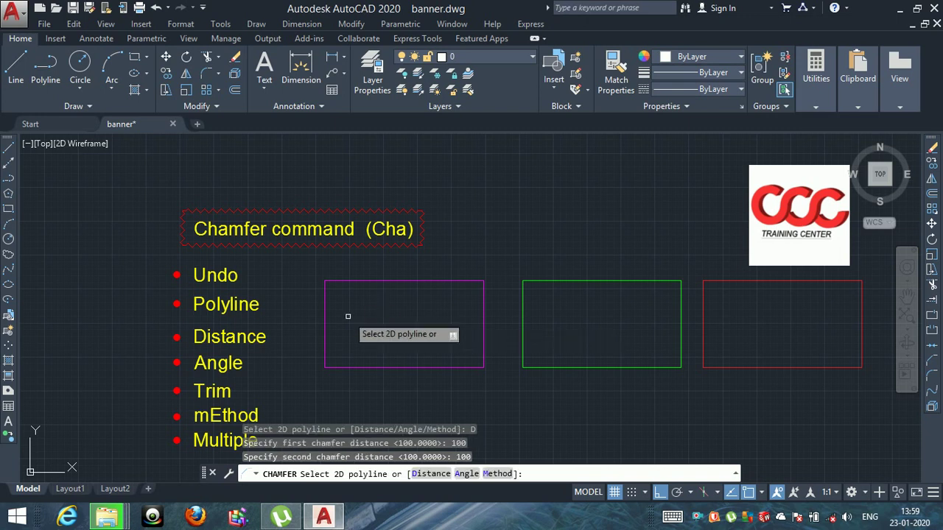
Step: Pick the magenta rectangle polyline to chamfer all four corners, then pan the view left
{"action": "left_click", "coordinate": [325, 303]}
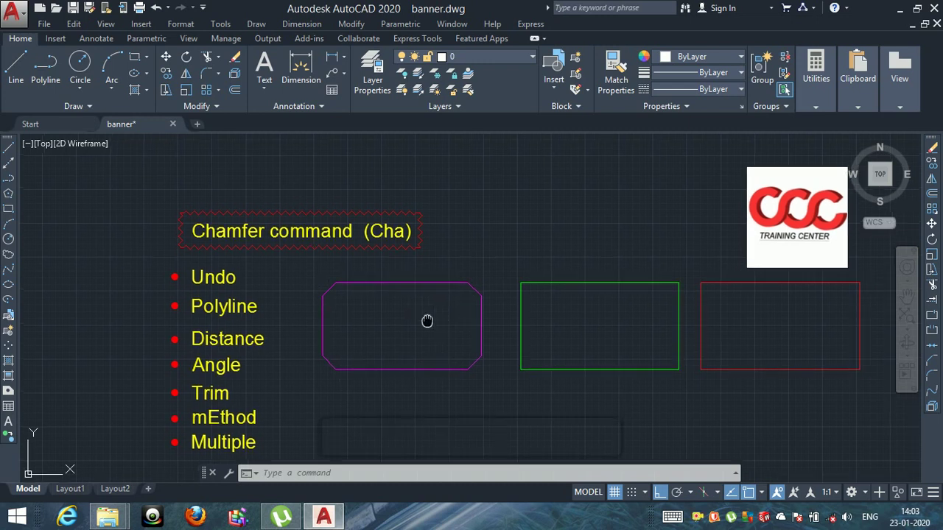
{"action": "middle_click_drag", "start_coordinate": [444, 316], "coordinate": [377, 314]}
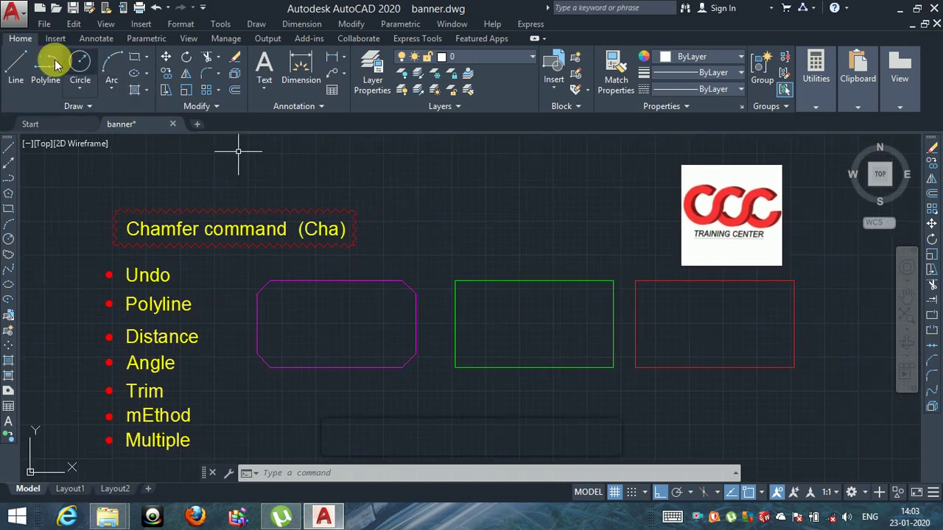
Step: Draw a white four-sided outline from separate lines above the coloured rectangles
{"action": "left_click", "coordinate": [16, 66]}
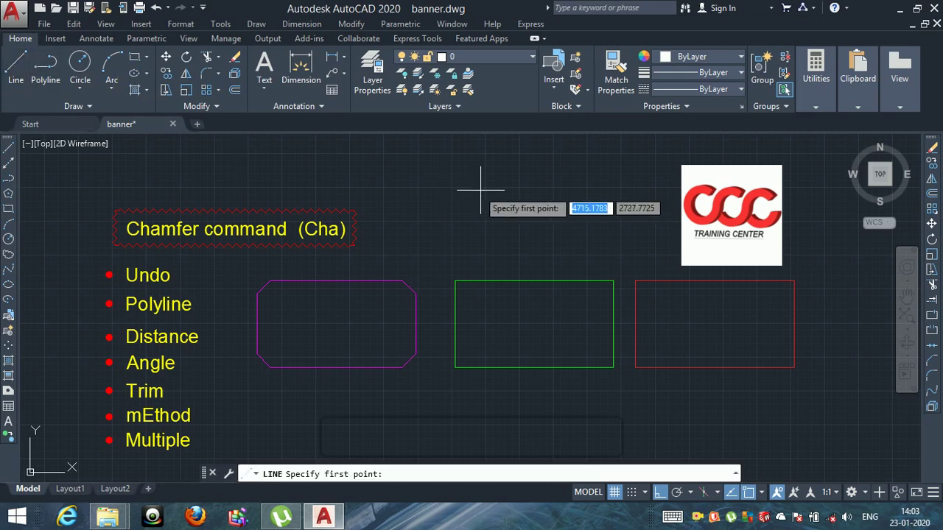
{"action": "left_click", "coordinate": [438, 182]}
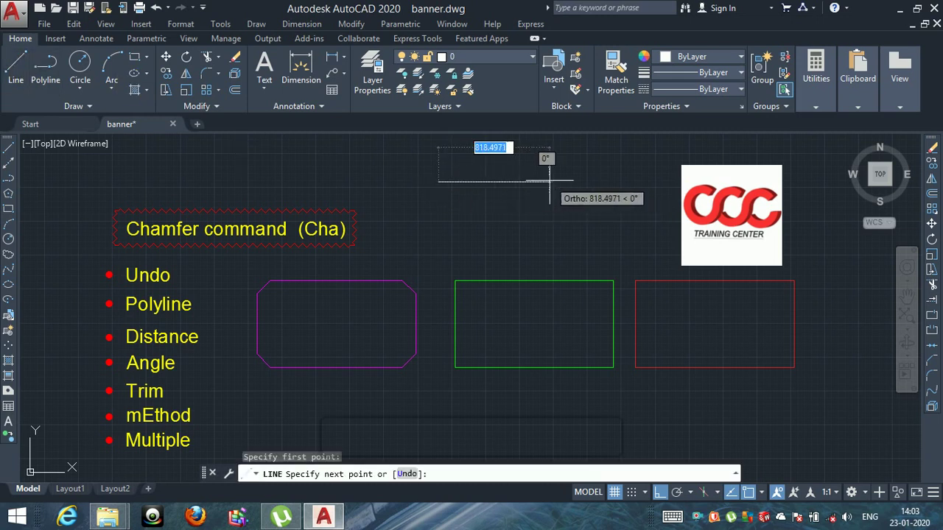
{"action": "left_click", "coordinate": [550, 181]}
{"action": "left_click", "coordinate": [549, 239]}
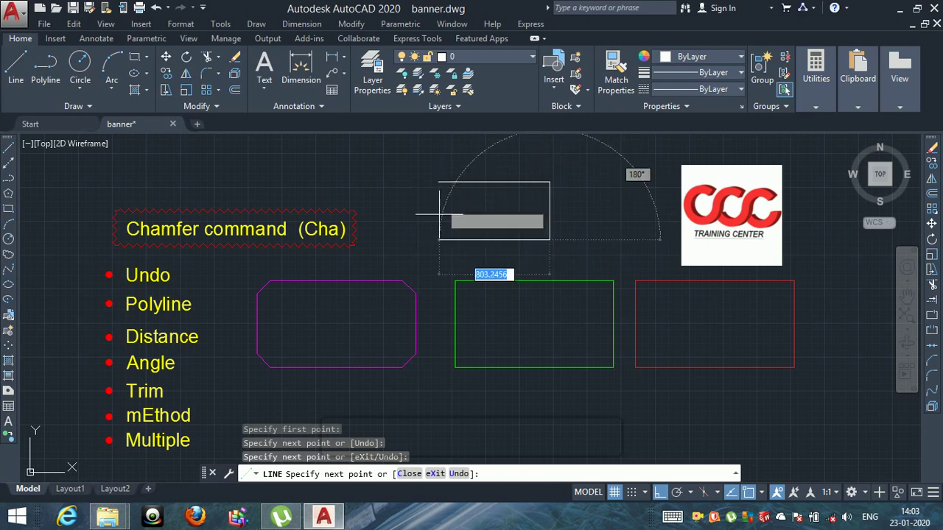
{"action": "left_click", "coordinate": [441, 243]}
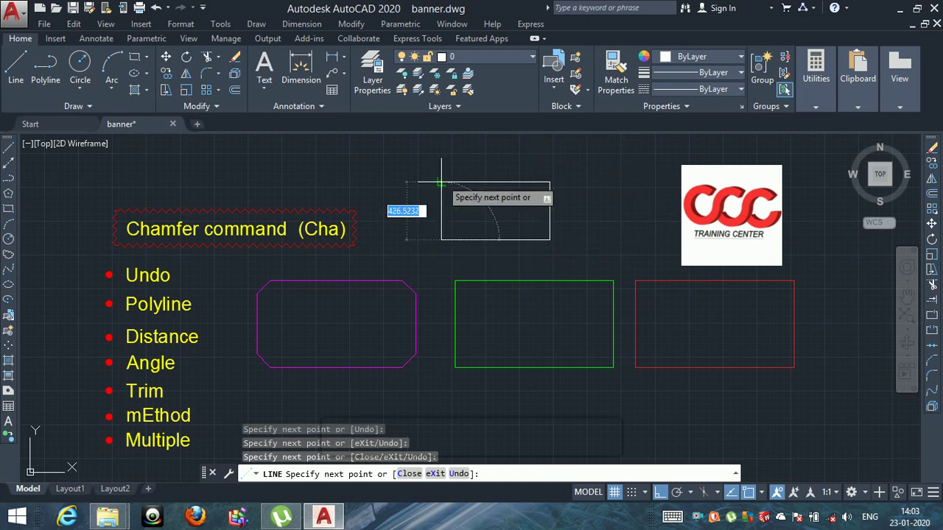
{"action": "scroll", "coordinate": [446, 179], "scroll_direction": "up", "scroll_amount": 5}
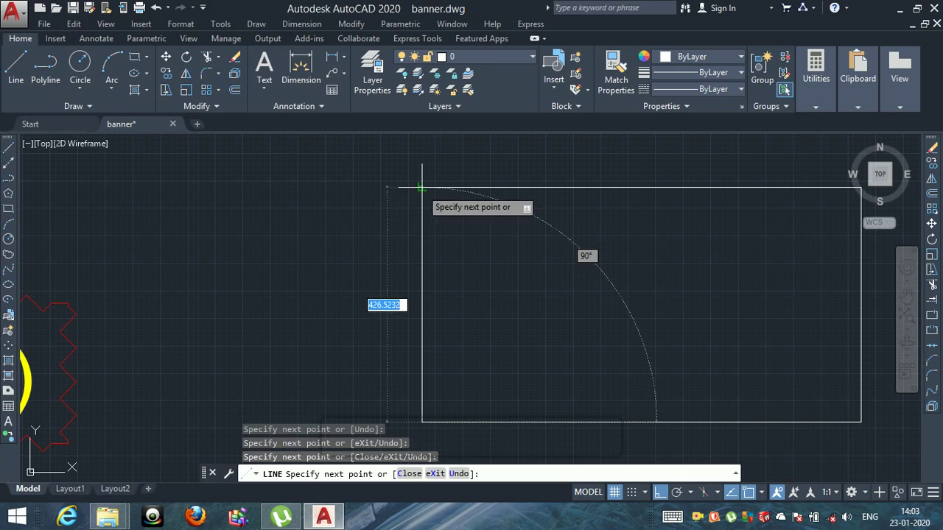
{"action": "left_click", "coordinate": [422, 189]}
{"action": "key", "text": "Escape"}
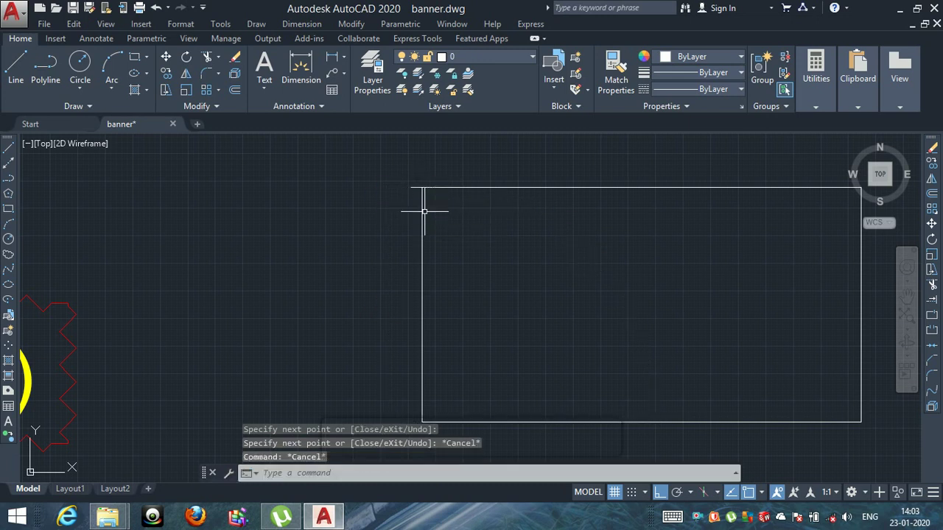
{"action": "type", "text": "tr"}
Step: Trim the top line's overhang at the top-left corner, using all objects as cutting edges
{"action": "key", "text": "Return"}
{"action": "type", "text": "v"}
{"action": "key", "text": "Return"}
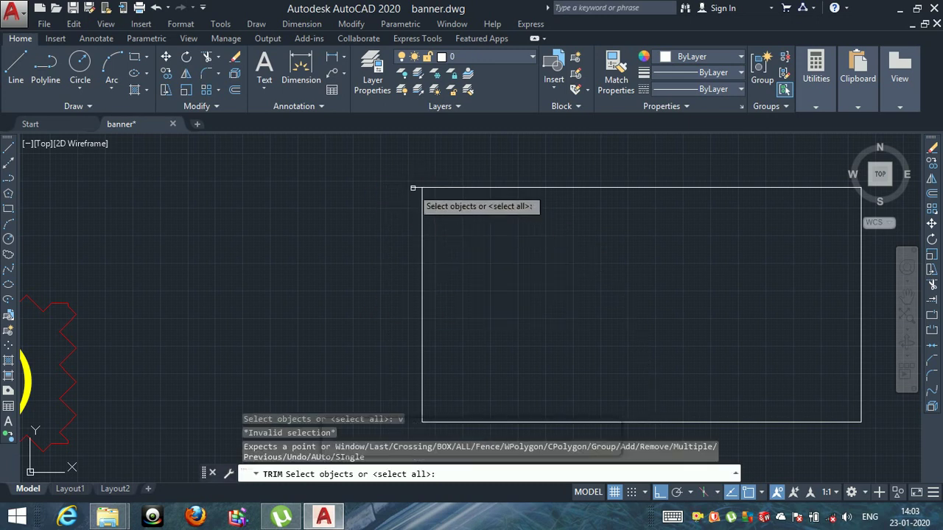
{"action": "key", "text": "Escape"}
{"action": "left_click", "coordinate": [414, 186]}
{"action": "type", "text": "tr"}
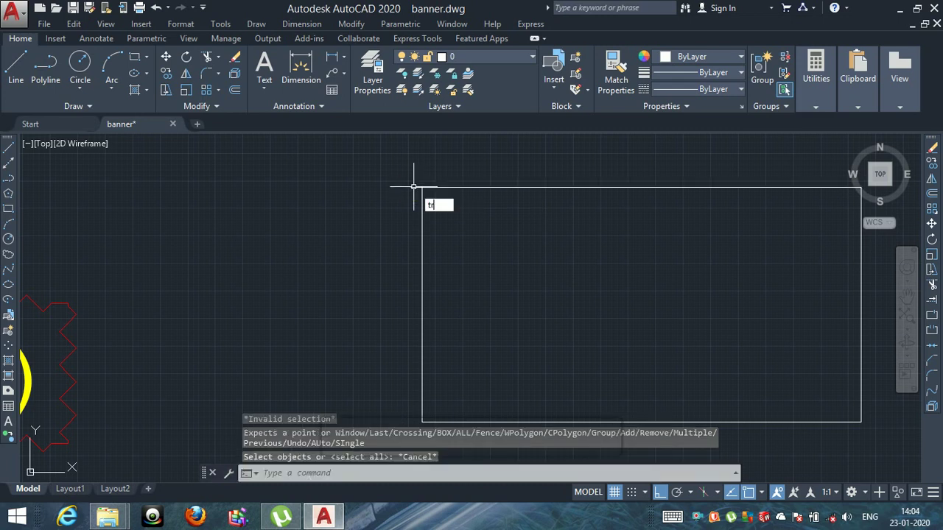
{"action": "key", "text": "Return"}
{"action": "key", "text": "Return"}
{"action": "left_click", "coordinate": [413, 187]}
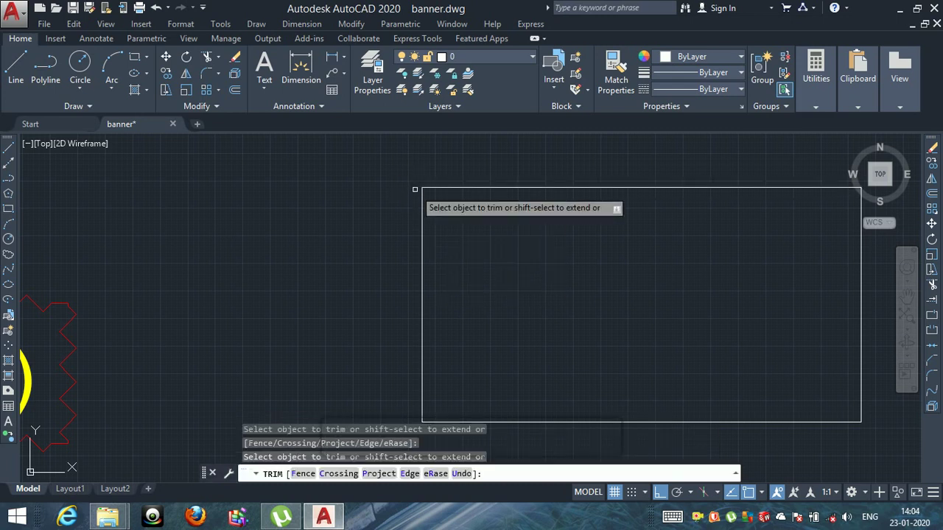
{"action": "scroll", "coordinate": [415, 186], "scroll_direction": "down", "scroll_amount": 5}
{"action": "scroll", "coordinate": [456, 210], "scroll_direction": "up", "scroll_amount": 2}
{"action": "key", "text": "Escape"}
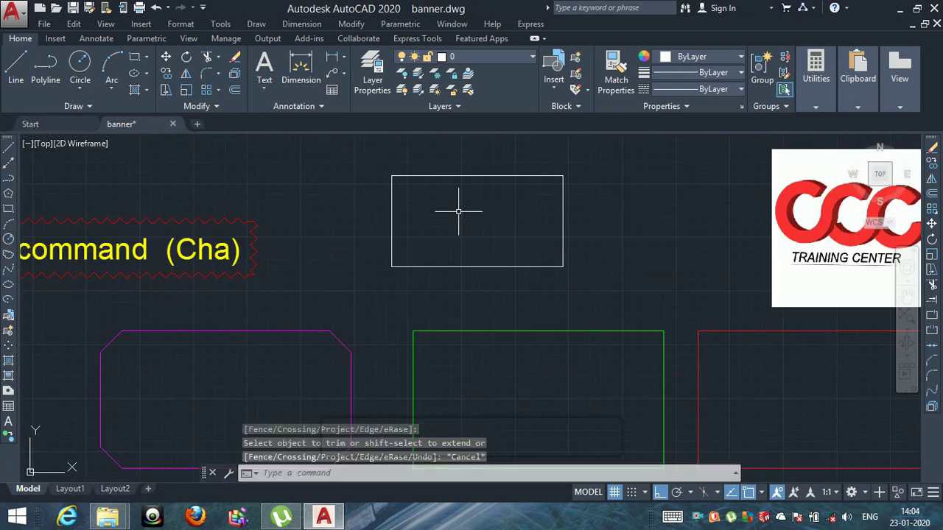
{"action": "key", "text": "Escape"}
{"action": "key", "text": "Escape"}
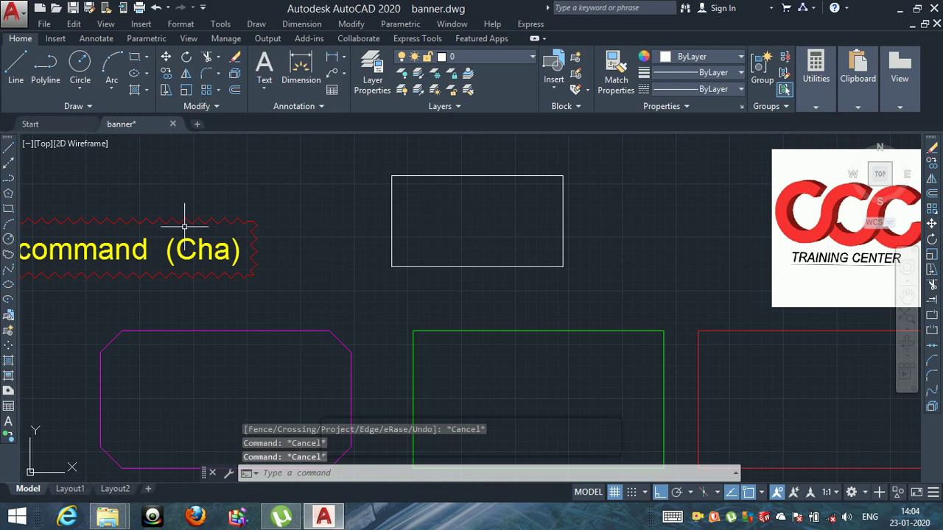
{"action": "scroll", "coordinate": [401, 276], "scroll_direction": "down", "scroll_amount": 3}
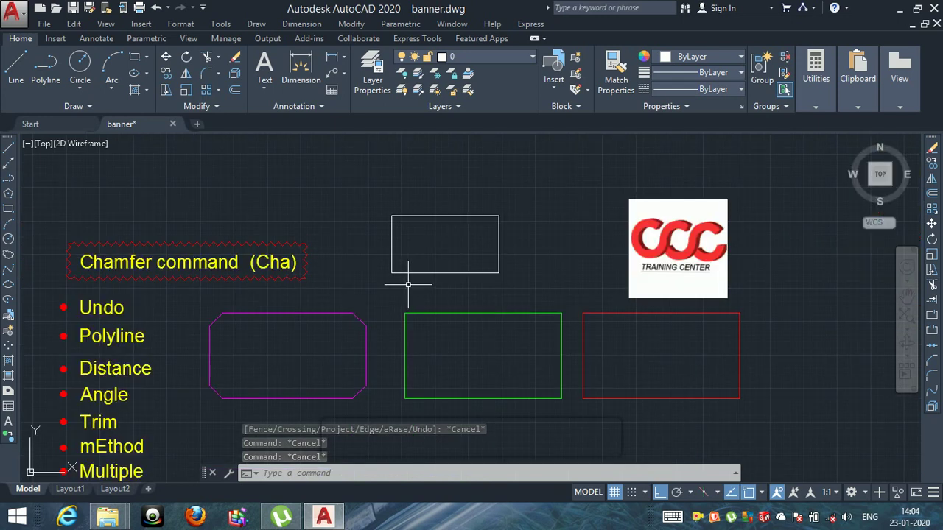
{"action": "middle_click_drag", "start_coordinate": [368, 290], "coordinate": [388, 246]}
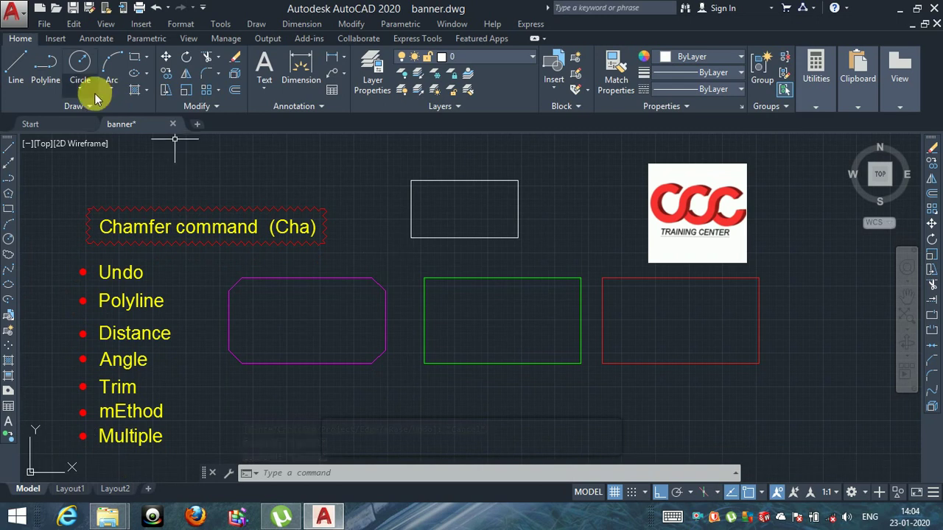
{"action": "left_click", "coordinate": [218, 76]}
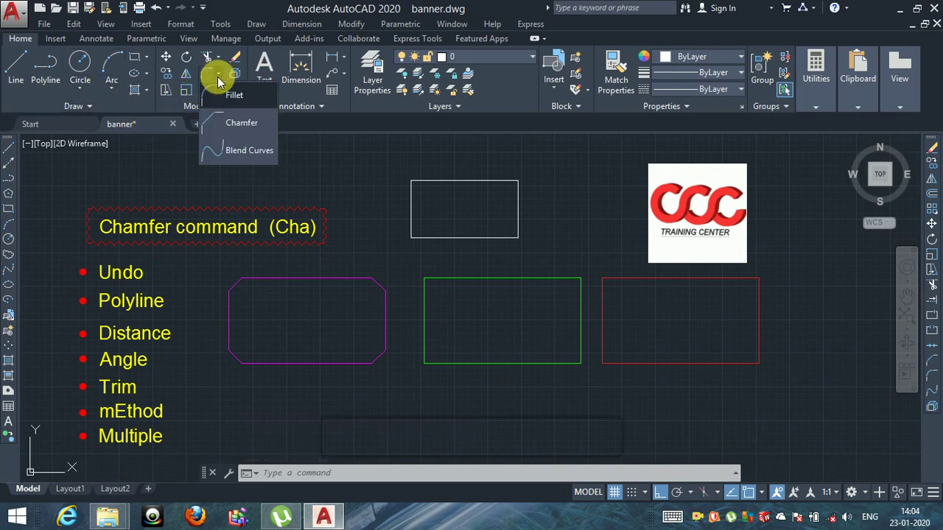
{"action": "left_click", "coordinate": [226, 123]}
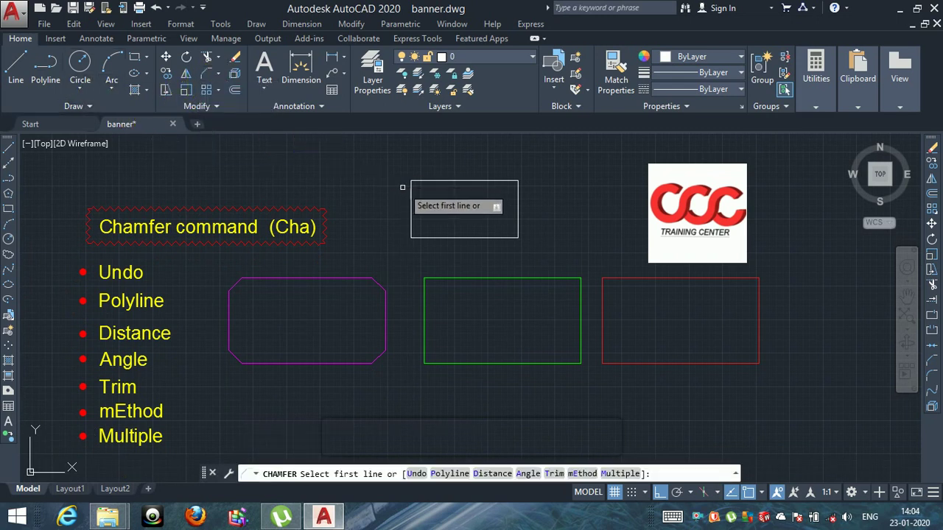
{"action": "left_click", "coordinate": [450, 473]}
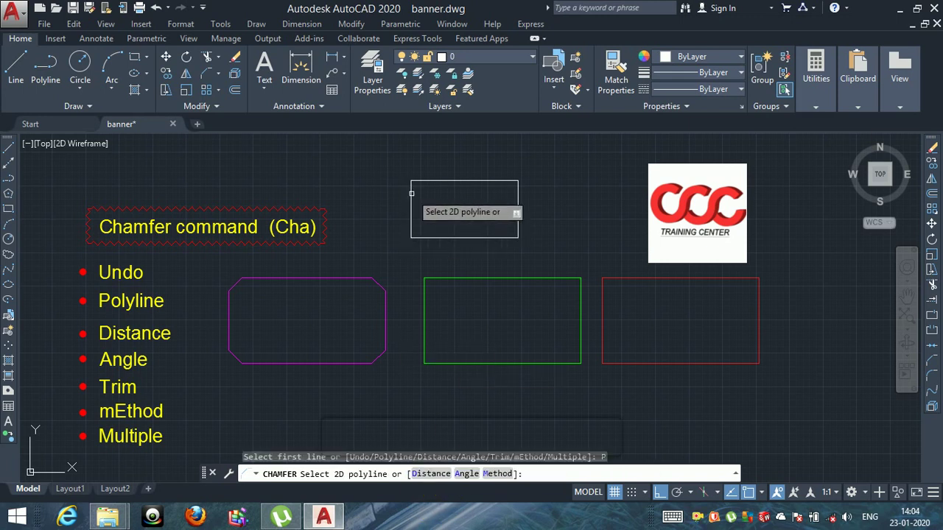
{"action": "left_click", "coordinate": [412, 194]}
{"action": "left_click", "coordinate": [430, 182]}
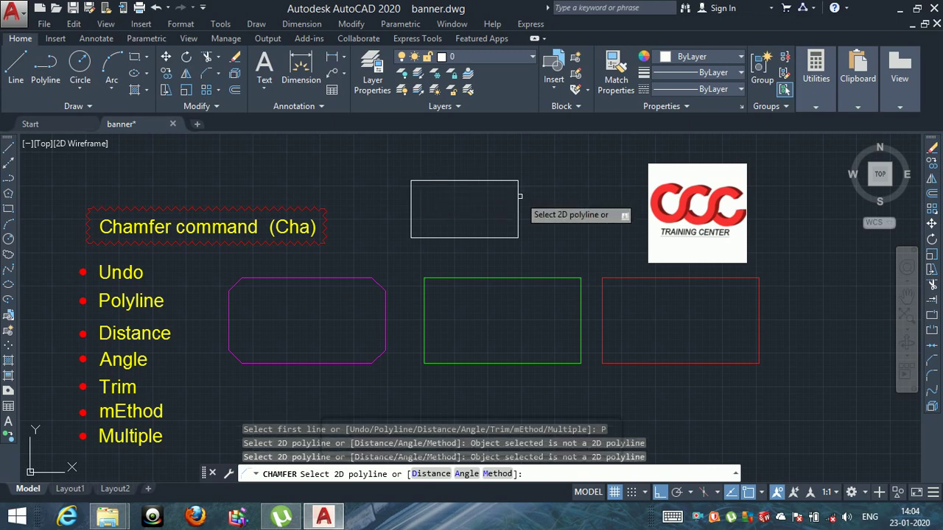
{"action": "left_click", "coordinate": [500, 238]}
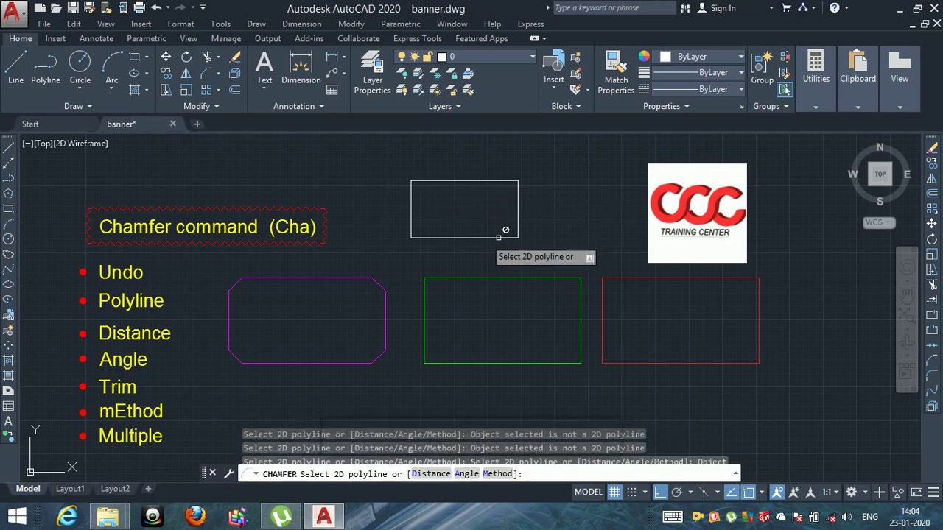
{"action": "left_click", "coordinate": [435, 238]}
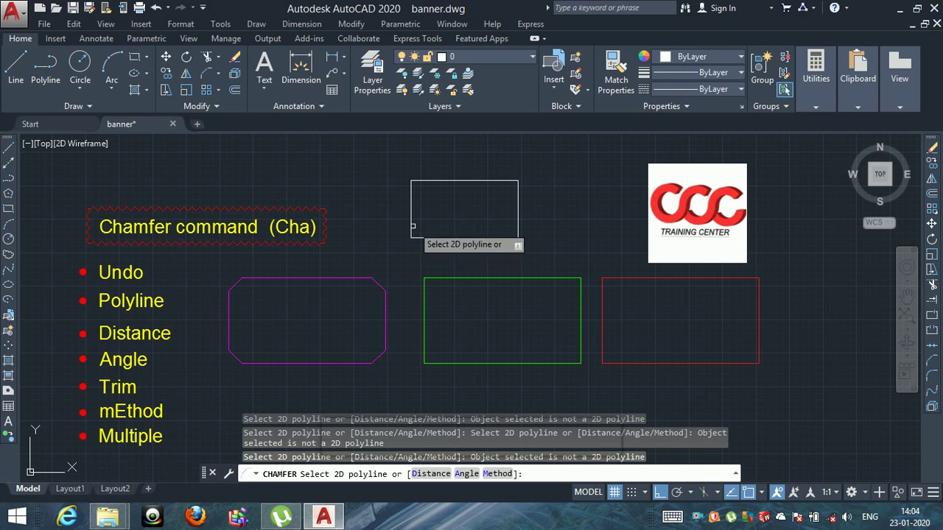
{"action": "left_click", "coordinate": [411, 207]}
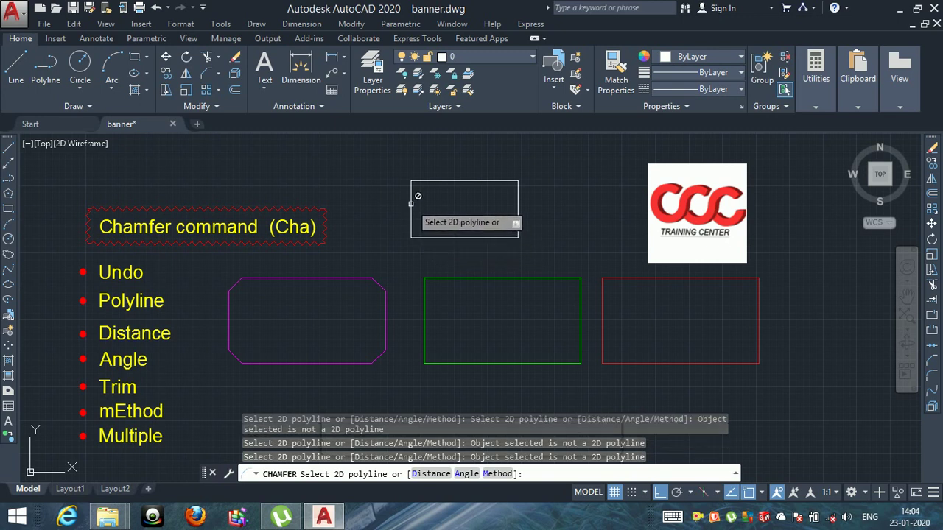
{"action": "key", "text": "Escape"}
{"action": "key", "text": "Escape"}
{"action": "key", "text": "Escape"}
{"action": "left_click", "coordinate": [403, 212]}
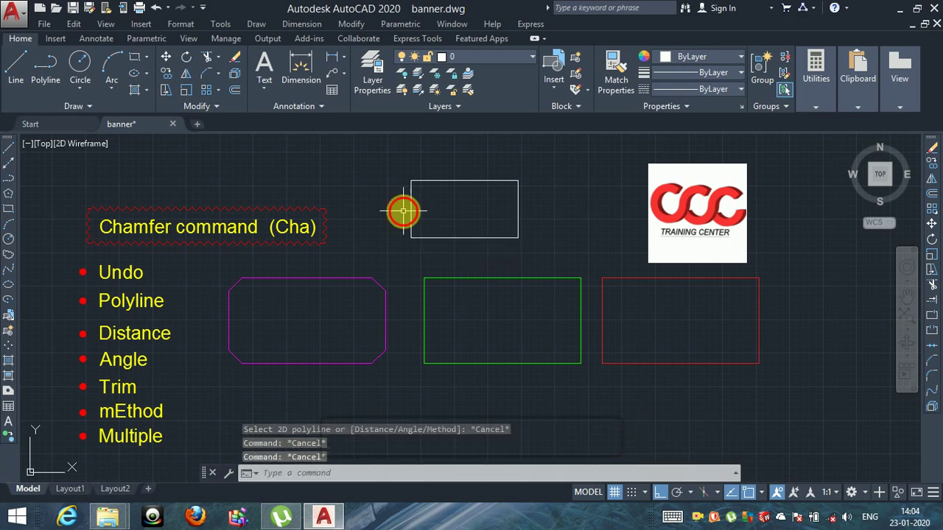
Step: Join the white rectangle's four lines into a single polyline
{"action": "key", "text": "Return"}
{"action": "left_click", "coordinate": [390, 170]}
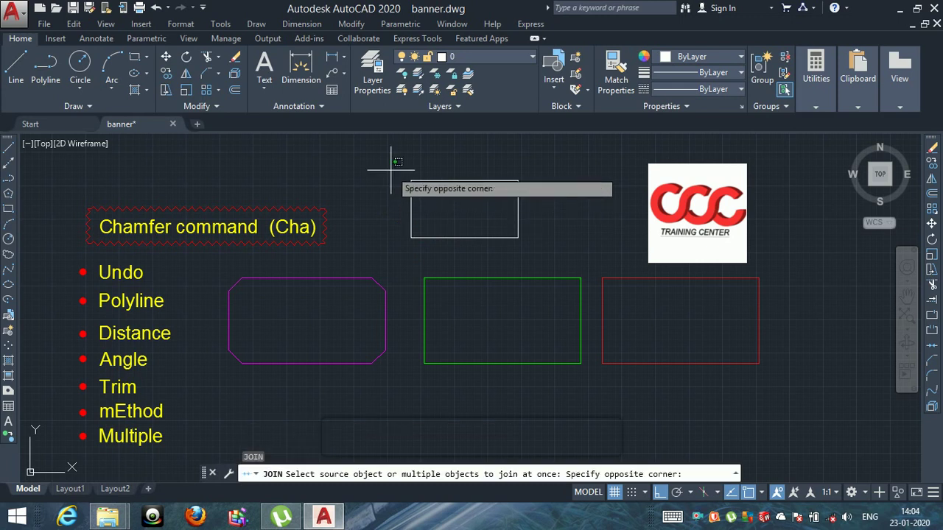
{"action": "left_click", "coordinate": [528, 234]}
{"action": "key", "text": "Return"}
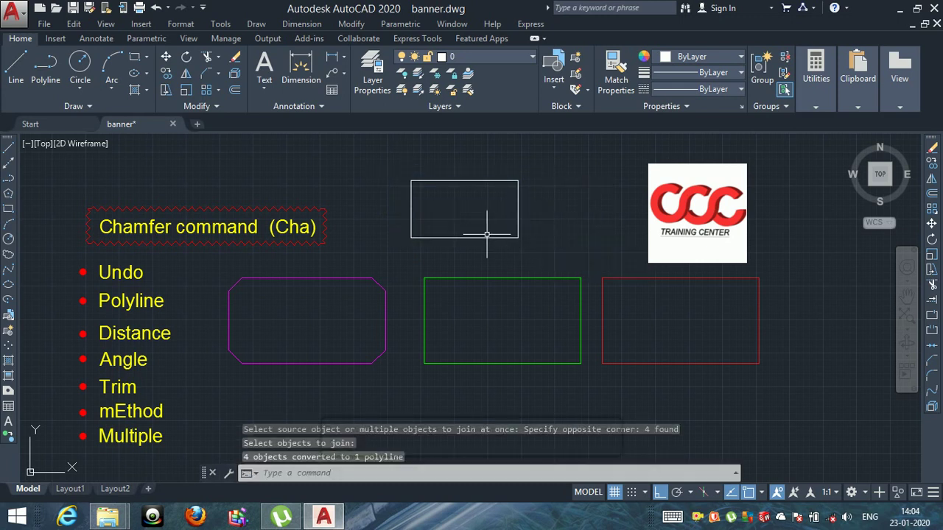
{"action": "left_click", "coordinate": [486, 236]}
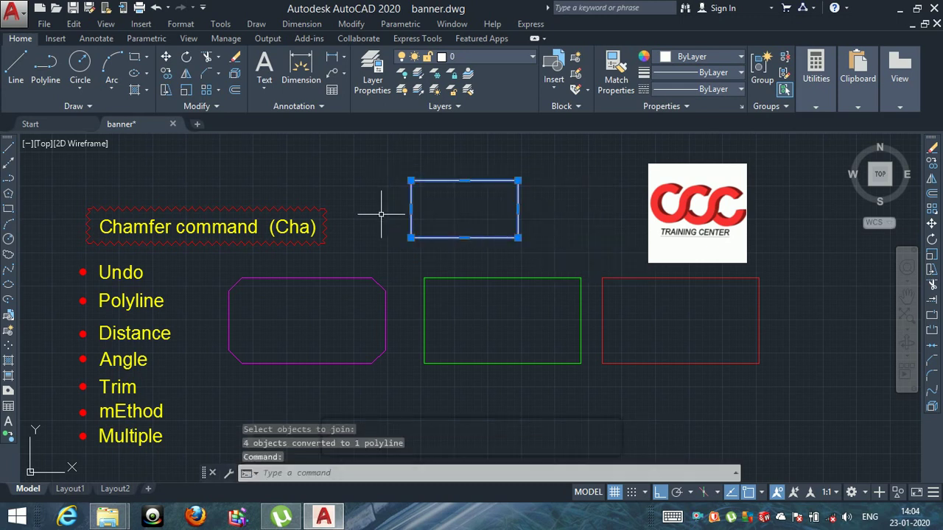
{"action": "key", "text": "Escape"}
{"action": "key", "text": "Escape"}
{"action": "key", "text": "Escape"}
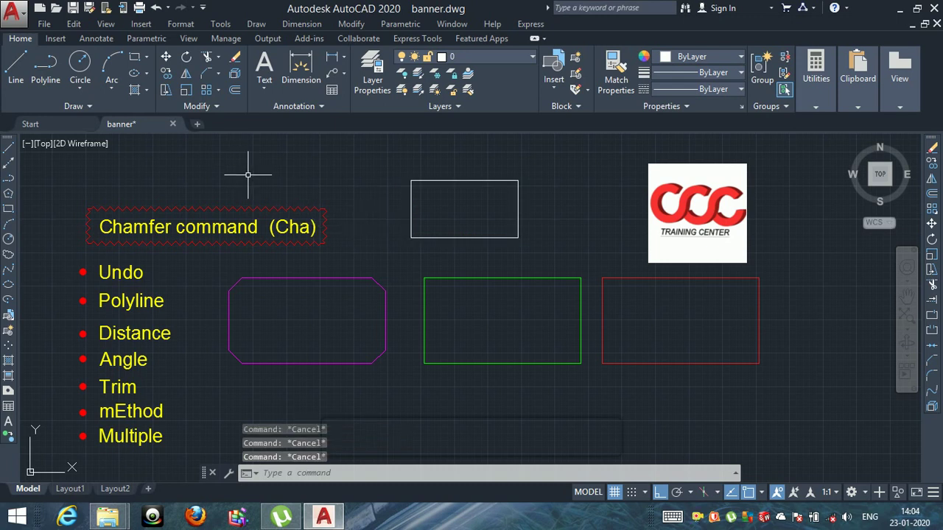
Step: Run CHA in Polyline mode and pick the white rectangle to chamfer all corners
{"action": "type", "text": "cha"}
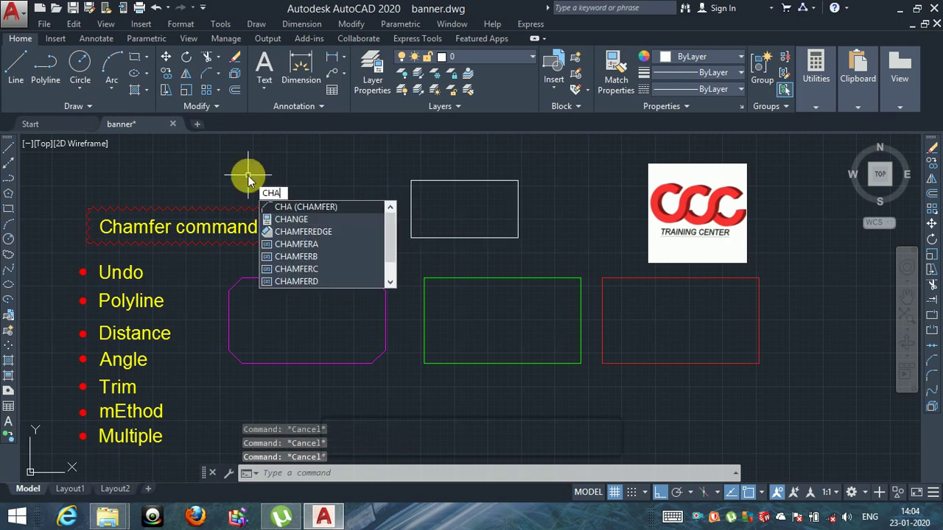
{"action": "key", "text": "Return"}
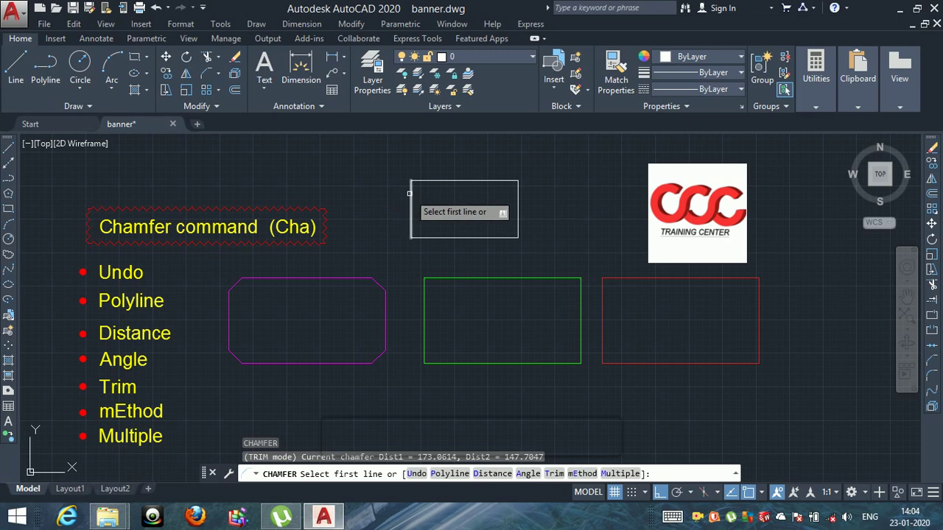
{"action": "left_click", "coordinate": [451, 475]}
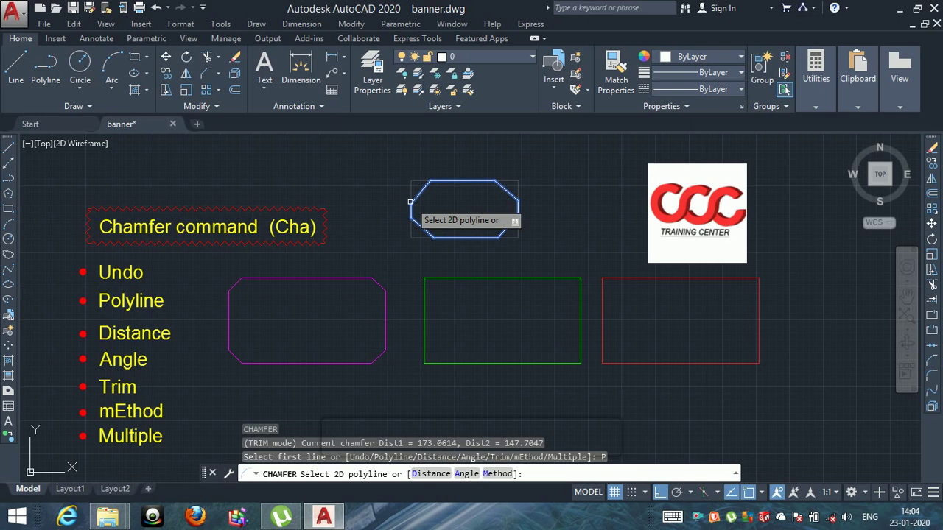
{"action": "left_click", "coordinate": [410, 202]}
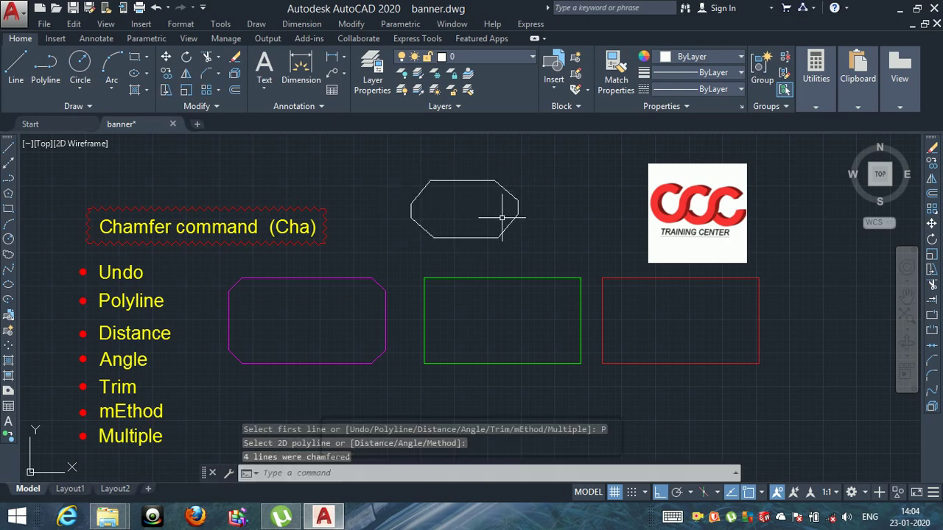
Step: Select and erase the white octagon
{"action": "left_click", "coordinate": [487, 249]}
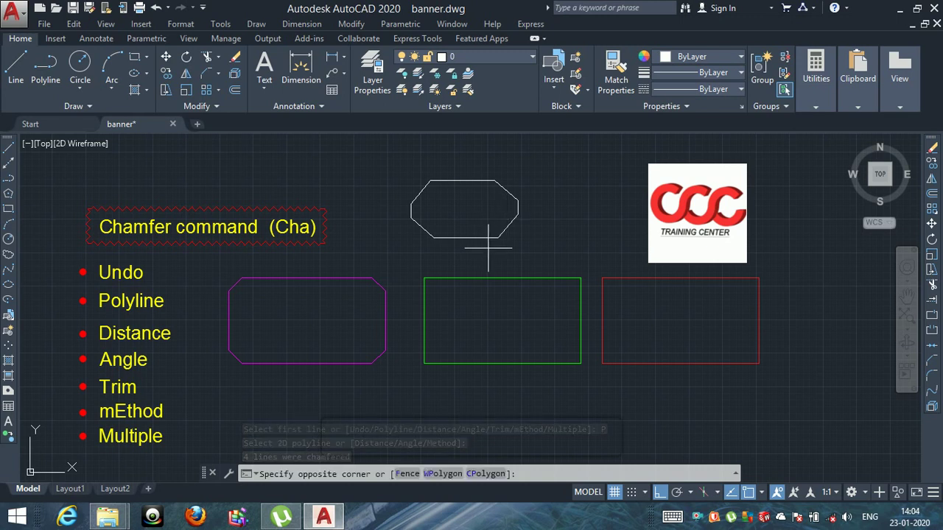
{"action": "left_click", "coordinate": [412, 217]}
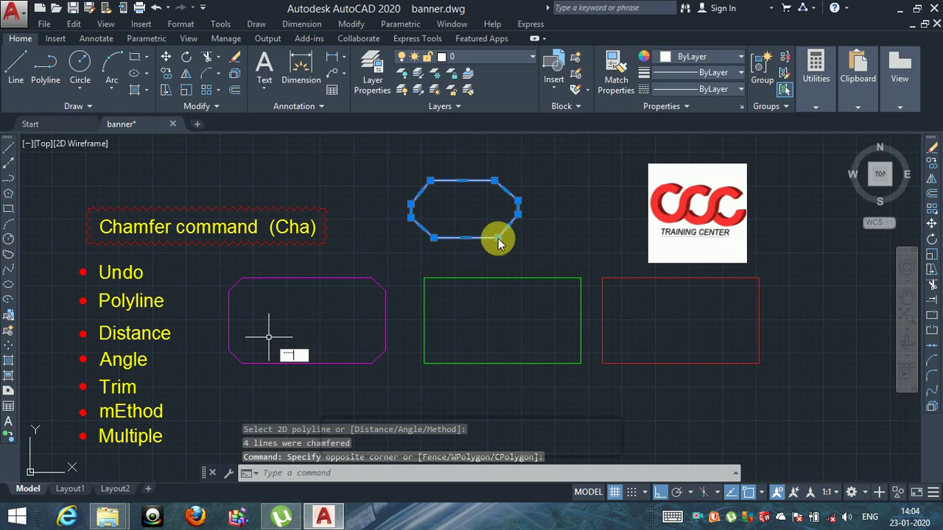
{"action": "key", "text": "Escape"}
{"action": "key", "text": "Escape"}
{"action": "key", "text": "Escape"}
{"action": "left_click", "coordinate": [491, 235]}
{"action": "left_click", "coordinate": [465, 224]}
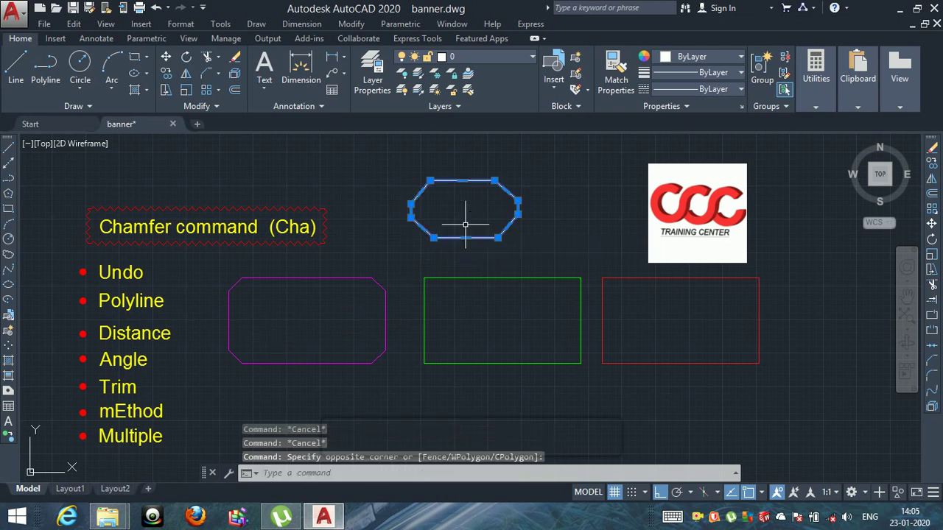
{"action": "key", "text": "Delete"}
{"action": "key", "text": "Escape"}
{"action": "key", "text": "Escape"}
{"action": "key", "text": "Escape"}
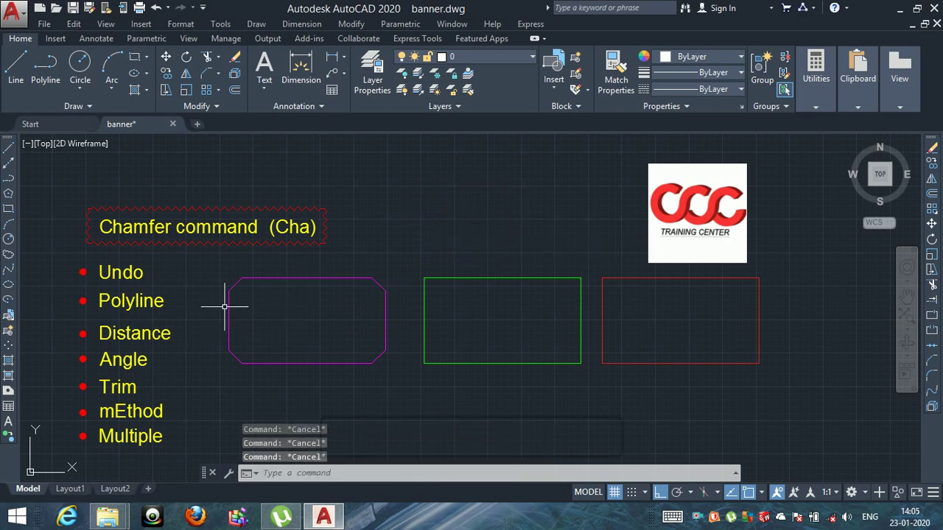
Step: Undo four times to restore the square magenta rectangle, then clear the selection
{"action": "key", "text": "ctrl+z"}
{"action": "key", "text": "ctrl+z"}
{"action": "key", "text": "ctrl+z"}
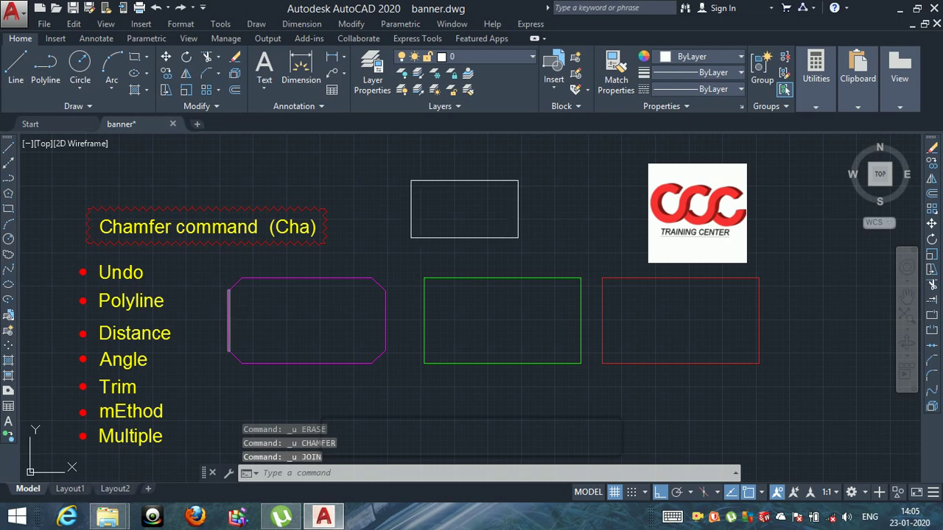
{"action": "key", "text": "ctrl+z"}
{"action": "key", "text": "ctrl+z"}
{"action": "key", "text": "ctrl+z"}
{"action": "key", "text": "ctrl+z"}
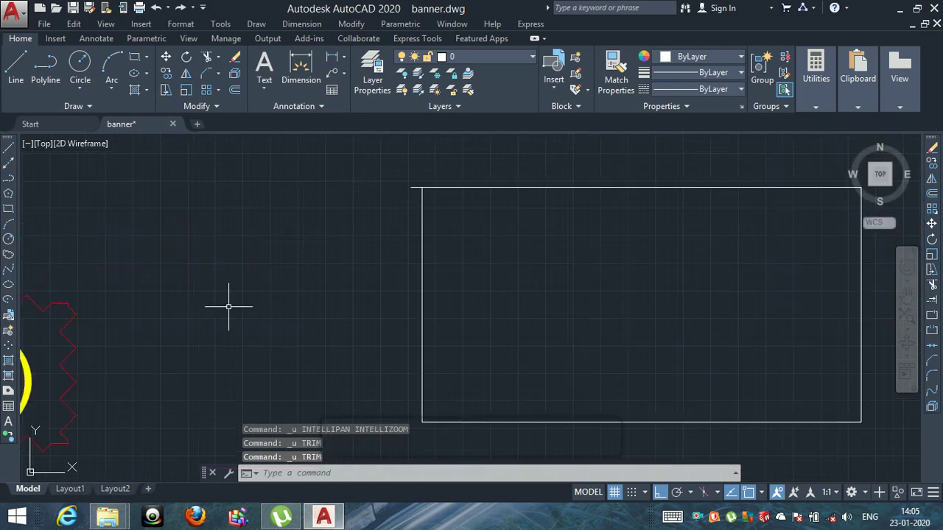
{"action": "key", "text": "ctrl+z"}
{"action": "key", "text": "ctrl+z"}
{"action": "key", "text": "ctrl+z"}
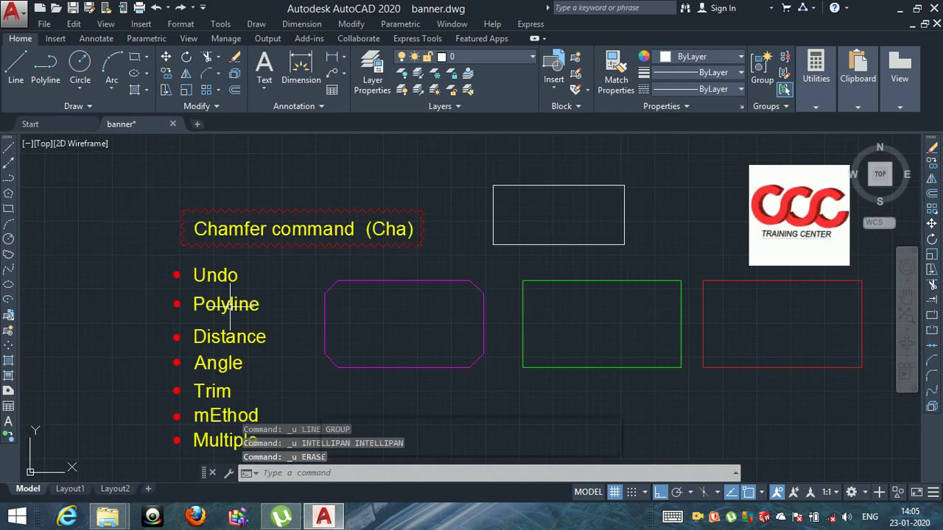
{"action": "key", "text": "ctrl+z"}
{"action": "key", "text": "ctrl+z"}
{"action": "key", "text": "ctrl+z"}
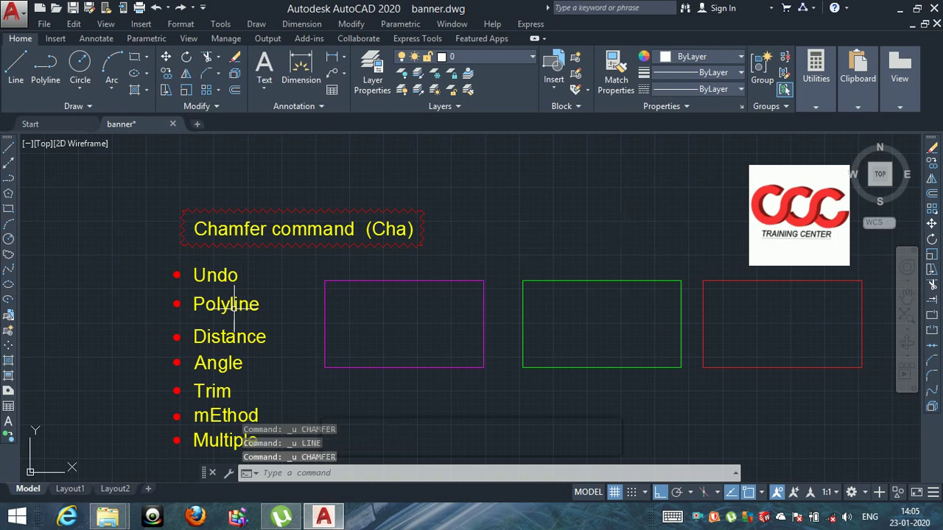
{"action": "left_click", "coordinate": [369, 280]}
{"action": "left_click", "coordinate": [368, 269]}
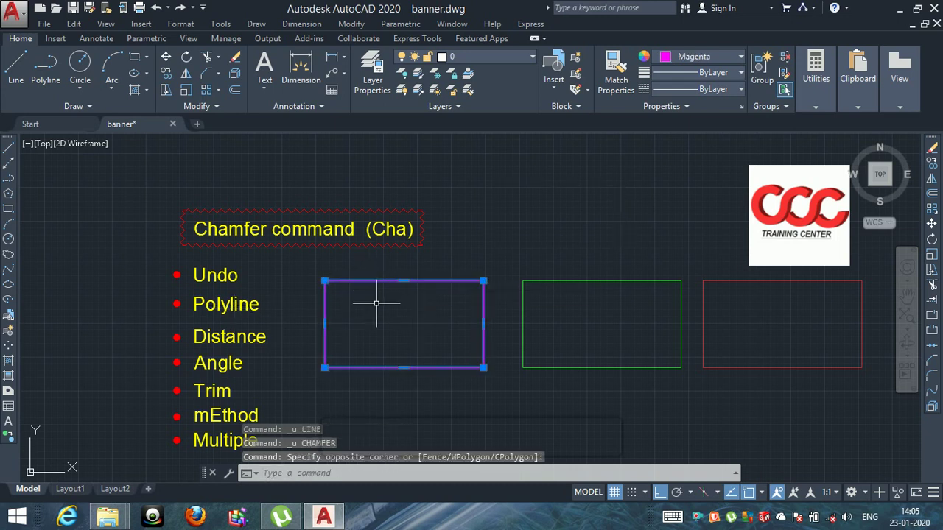
{"action": "key", "text": "Escape"}
{"action": "key", "text": "Escape"}
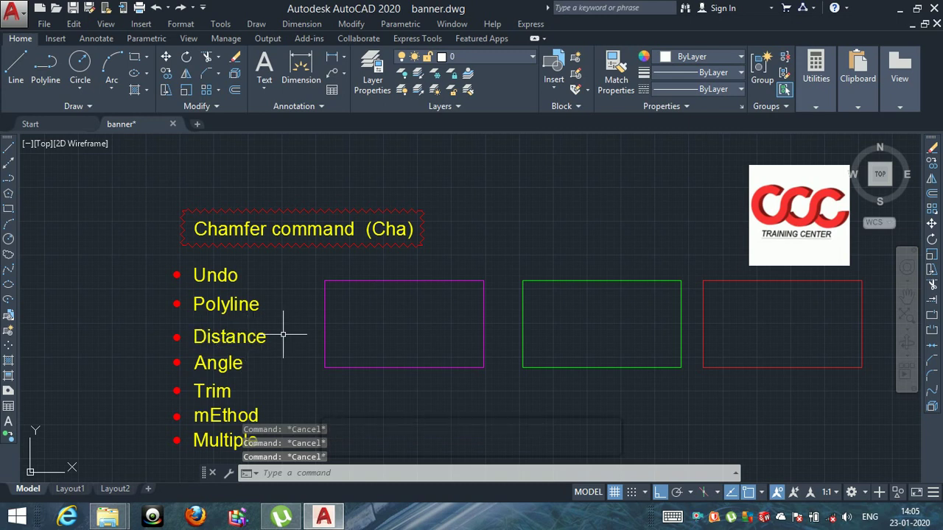
Step: Run CHA with distances 100 and 150, then pick the purple rectangle's left and top edges
{"action": "type", "text": "CHA"}
{"action": "key", "text": "Return"}
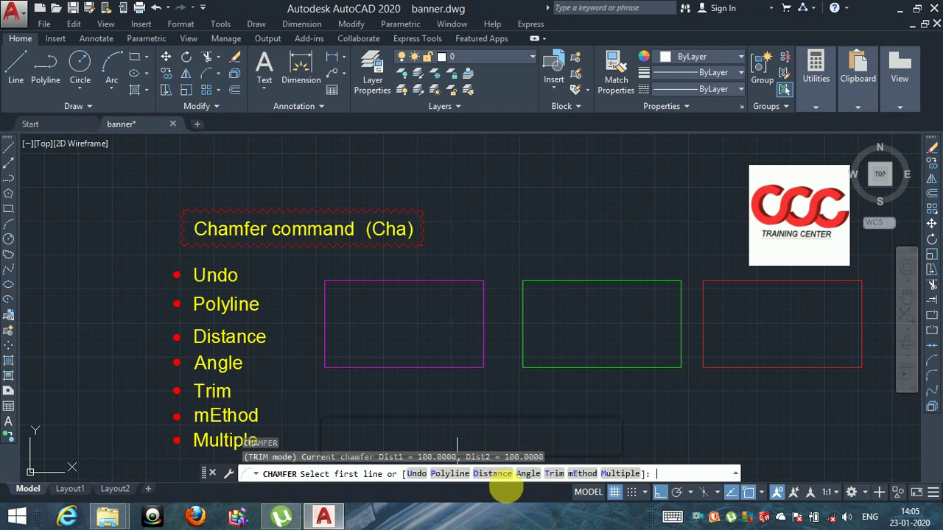
{"action": "left_click", "coordinate": [493, 474]}
{"action": "type", "text": "100"}
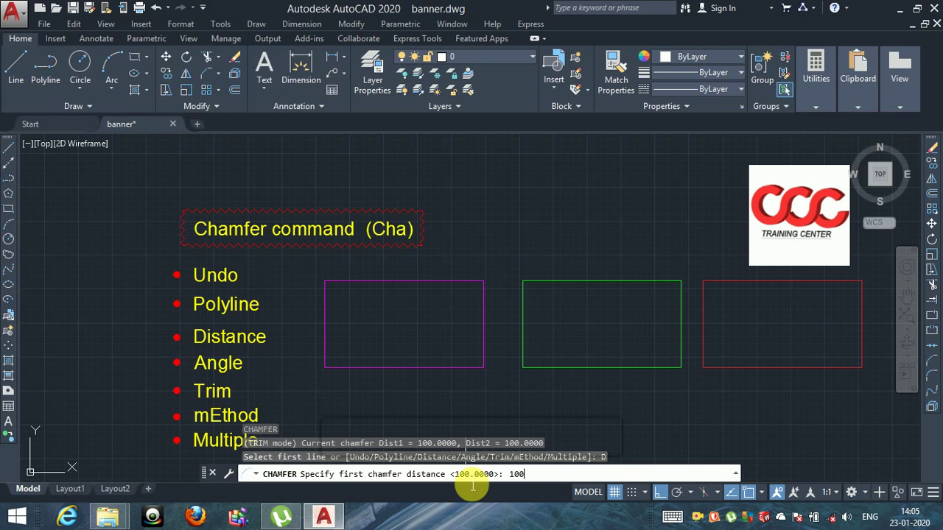
{"action": "key", "text": "Return"}
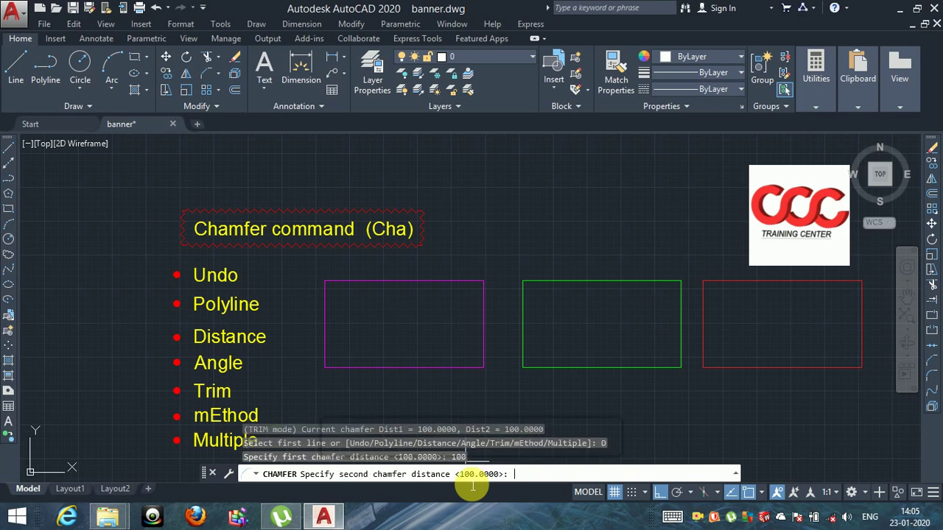
{"action": "type", "text": "150"}
{"action": "key", "text": "Return"}
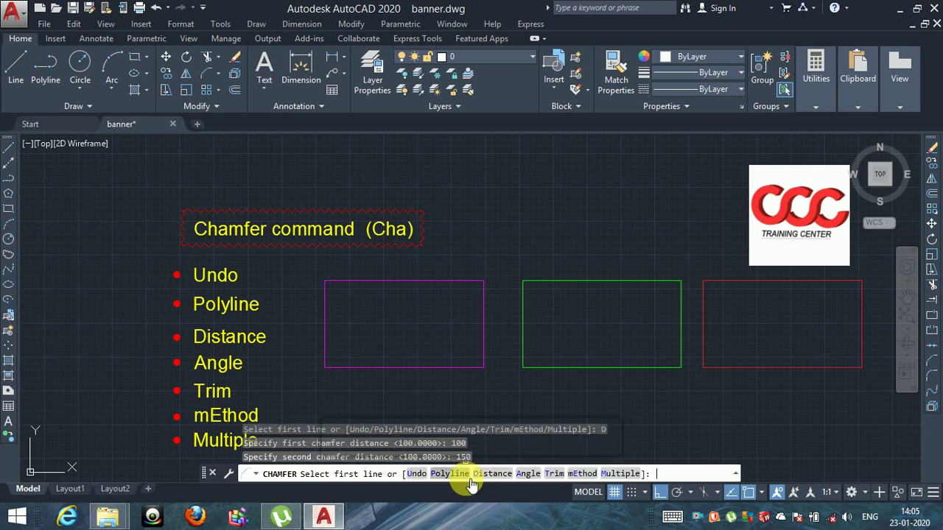
{"action": "left_click", "coordinate": [324, 305]}
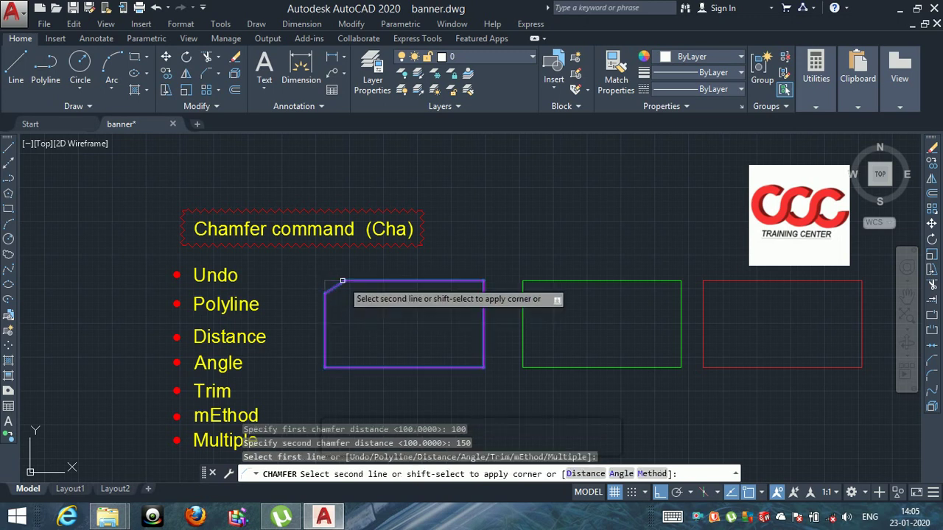
{"action": "left_click", "coordinate": [341, 281]}
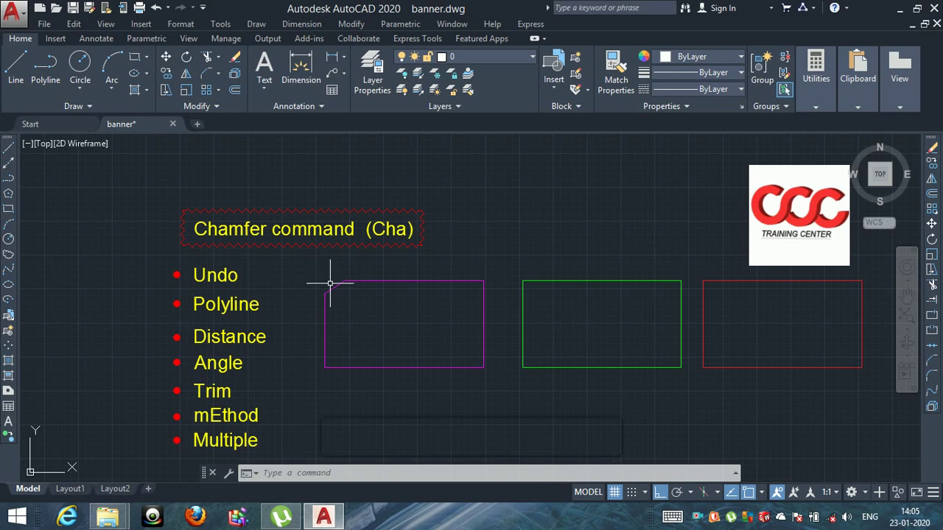
{"action": "scroll", "coordinate": [330, 282], "scroll_direction": "up", "scroll_amount": 2}
{"action": "scroll", "coordinate": [331, 283], "scroll_direction": "down", "scroll_amount": 2}
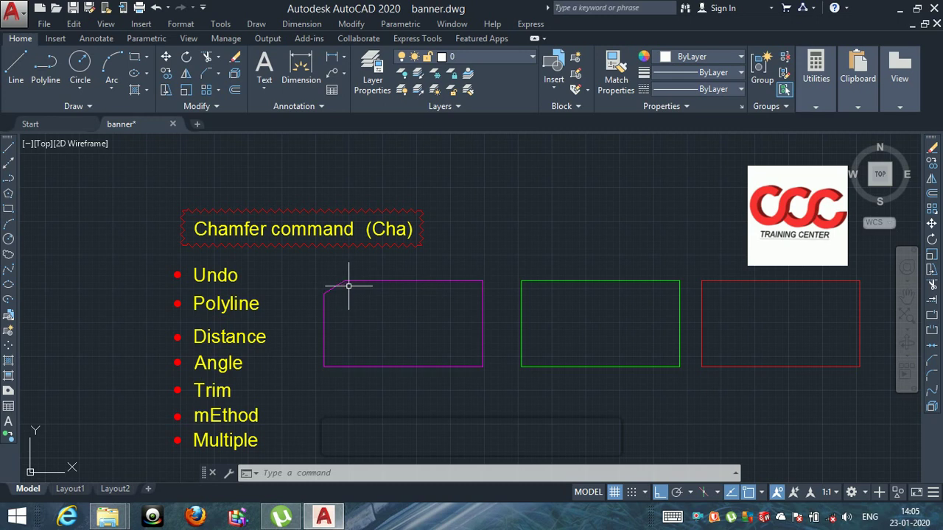
{"action": "key", "text": "Return"}
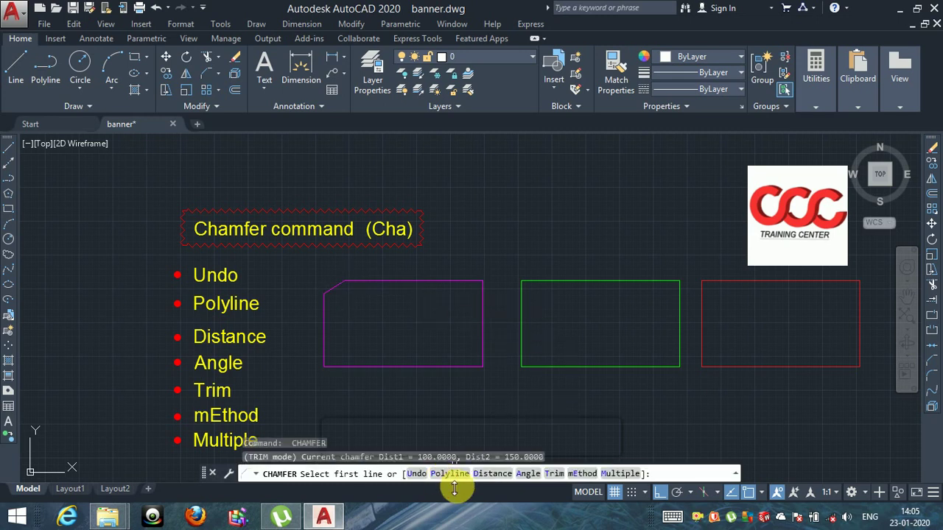
{"action": "left_click", "coordinate": [492, 475]}
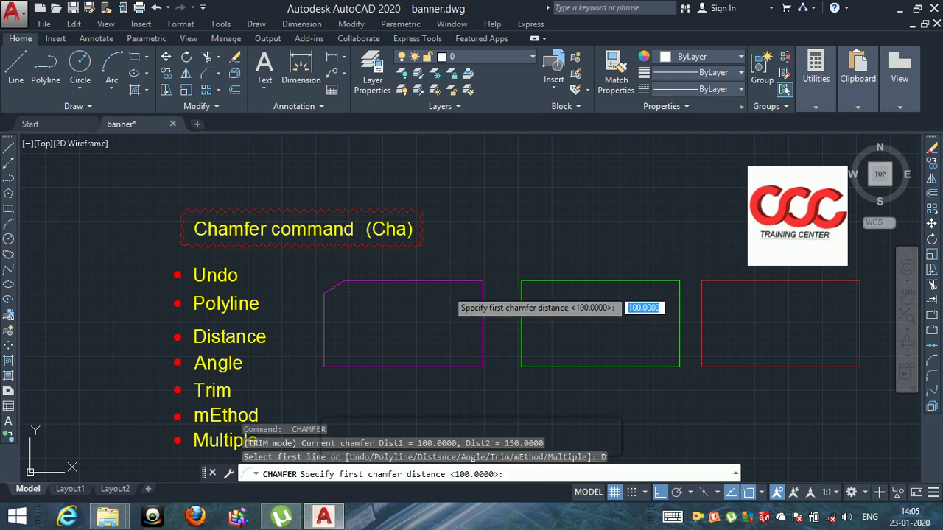
{"action": "key", "text": "Return"}
{"action": "key", "text": "Return"}
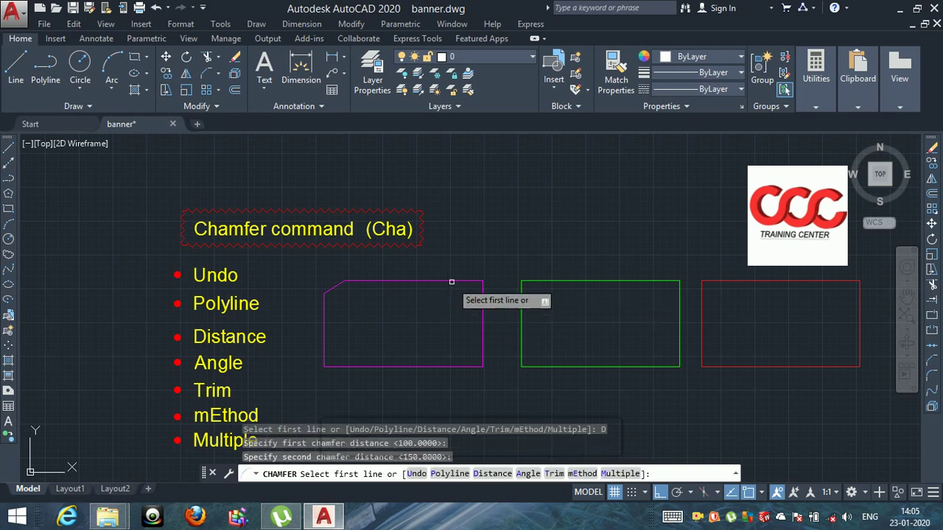
{"action": "left_click", "coordinate": [451, 281]}
{"action": "left_click", "coordinate": [482, 306]}
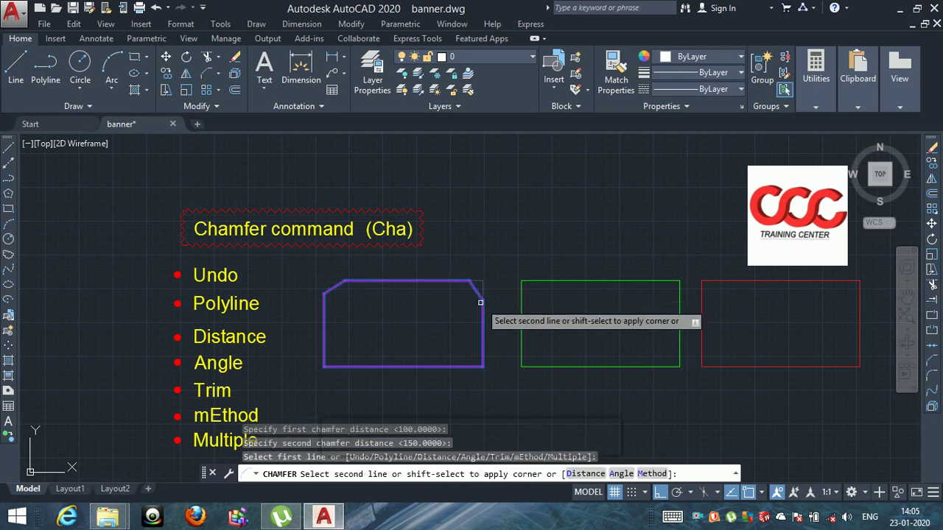
{"action": "key", "text": "Return"}
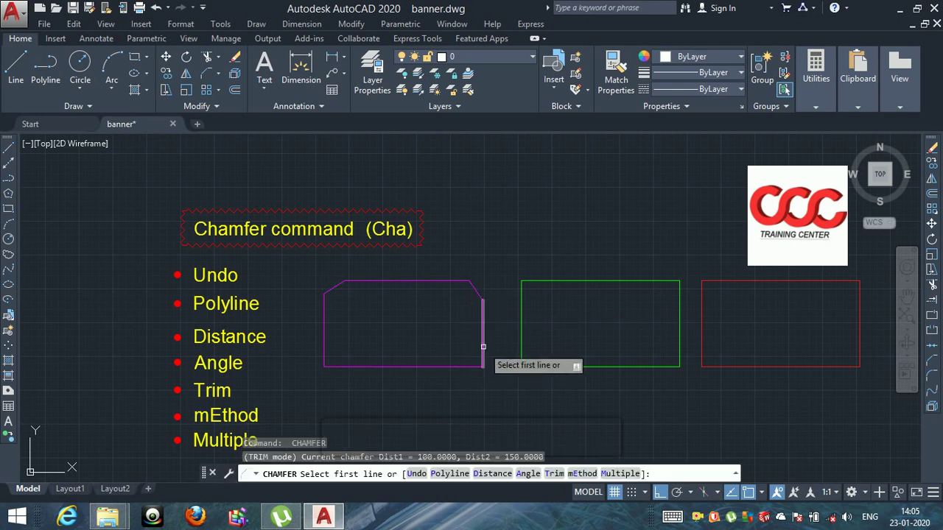
{"action": "left_click", "coordinate": [483, 347]}
{"action": "left_click", "coordinate": [468, 365]}
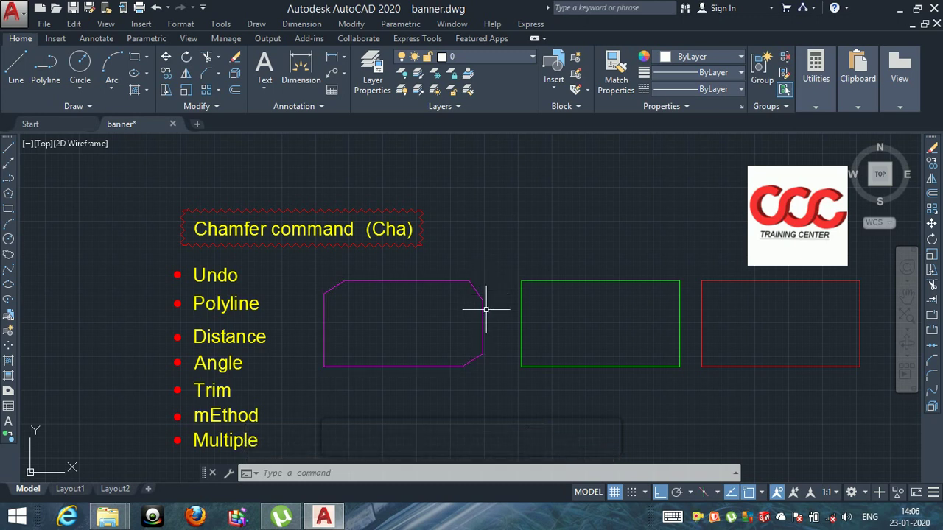
{"action": "key", "text": "ctrl+z"}
Step: Undo the previous chamfer and reposition the view
{"action": "key", "text": "ctrl+z"}
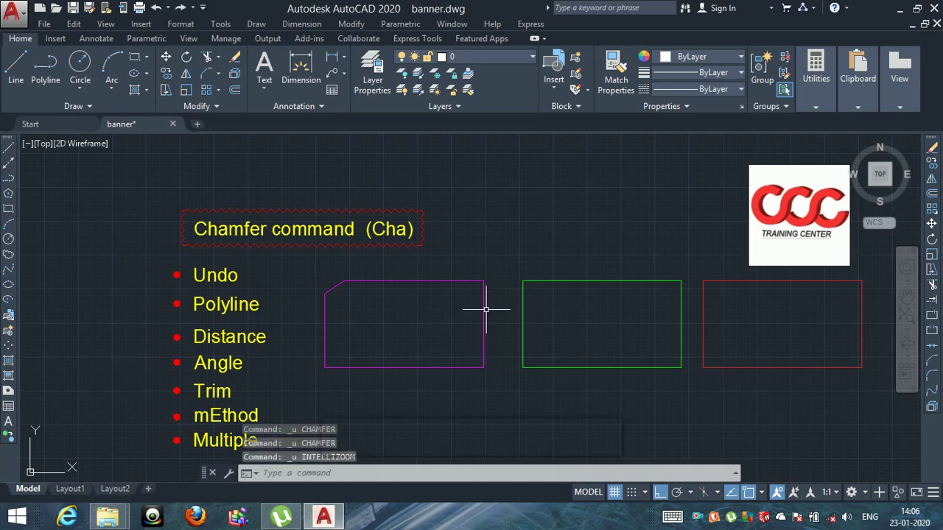
{"action": "key", "text": "ctrl+z"}
{"action": "scroll", "coordinate": [395, 346], "scroll_direction": "down", "scroll_amount": 2}
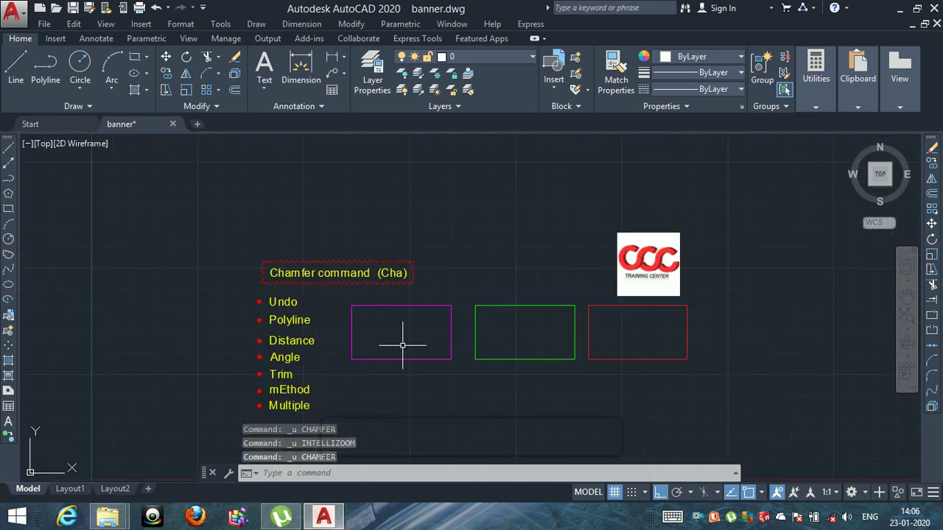
{"action": "middle_click_drag", "start_coordinate": [415, 331], "coordinate": [364, 323]}
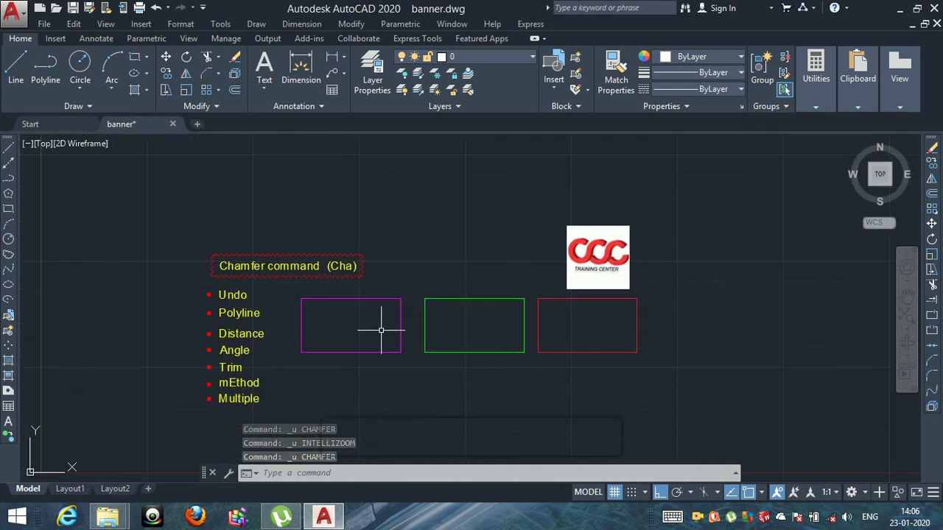
{"action": "key", "text": "Escape"}
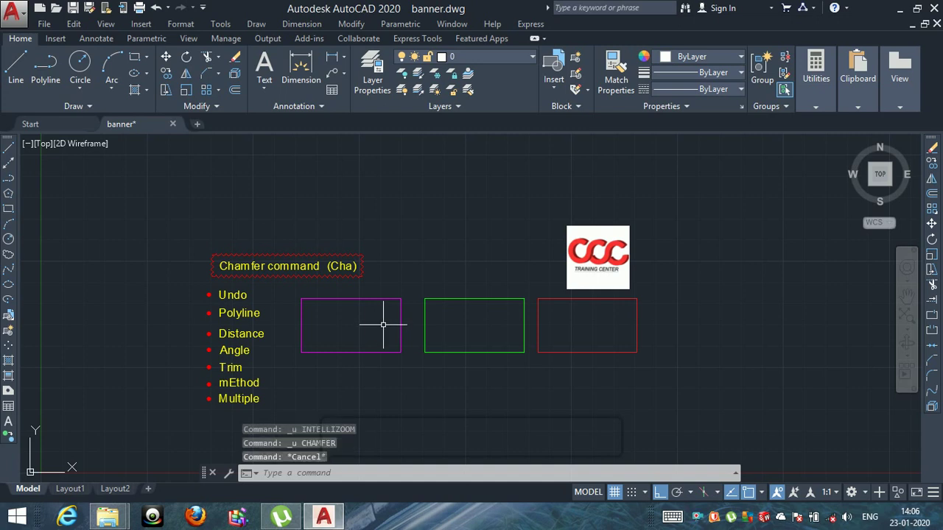
Step: Chamfer the purple rectangle's left and top edges with length 100 at 45°
{"action": "type", "text": "CH"}
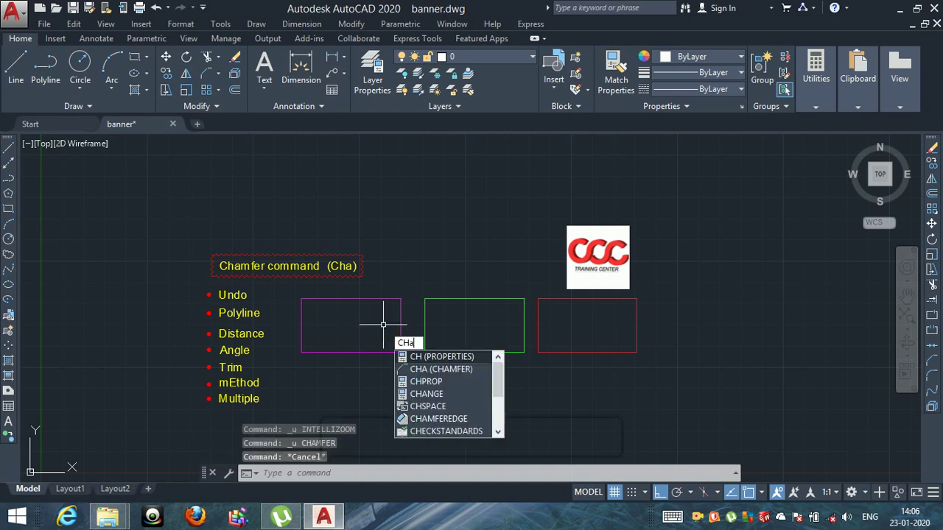
{"action": "type", "text": "a"}
{"action": "key", "text": "Return"}
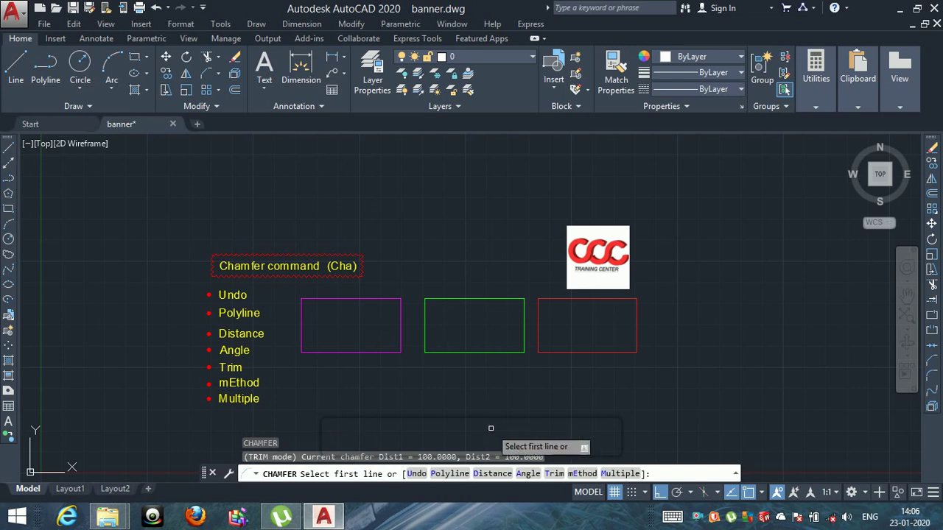
{"action": "left_click", "coordinate": [515, 474]}
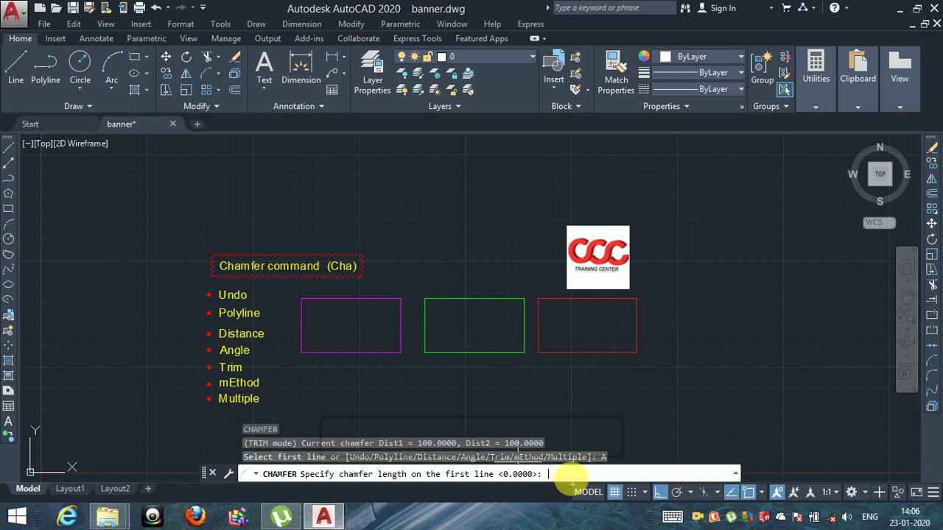
{"action": "type", "text": "100"}
{"action": "key", "text": "Return"}
{"action": "type", "text": "45"}
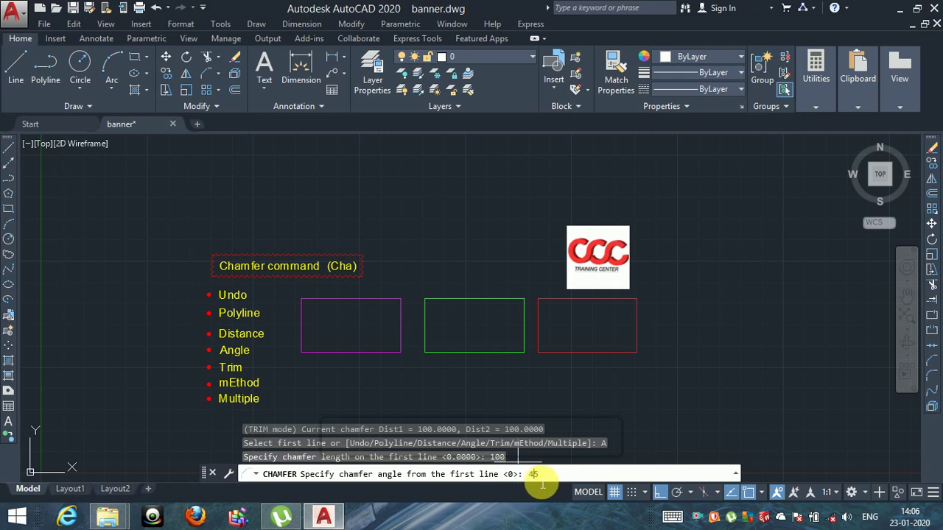
{"action": "key", "text": "Return"}
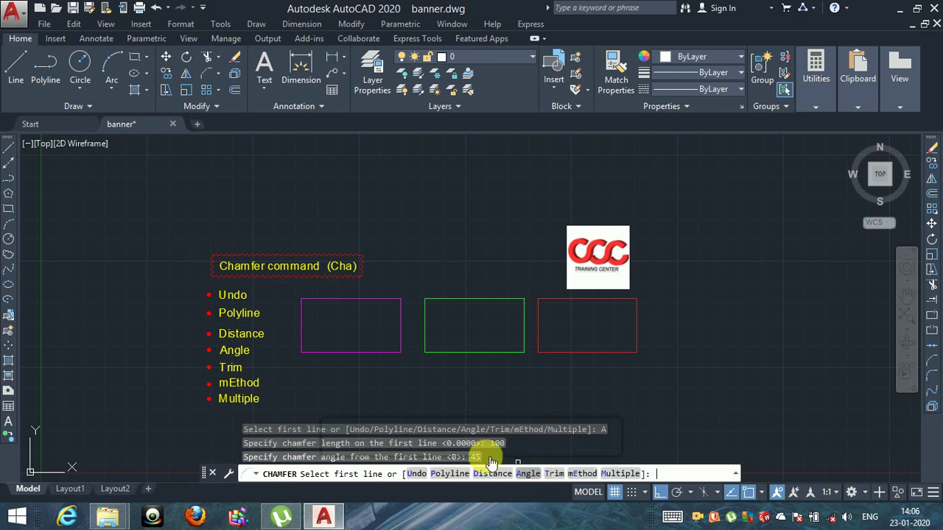
{"action": "left_click", "coordinate": [301, 308]}
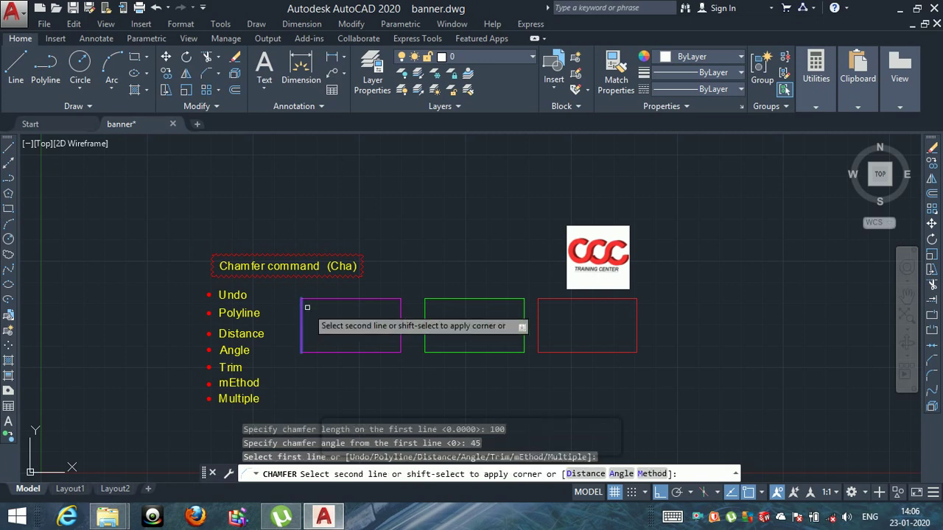
{"action": "left_click", "coordinate": [331, 298]}
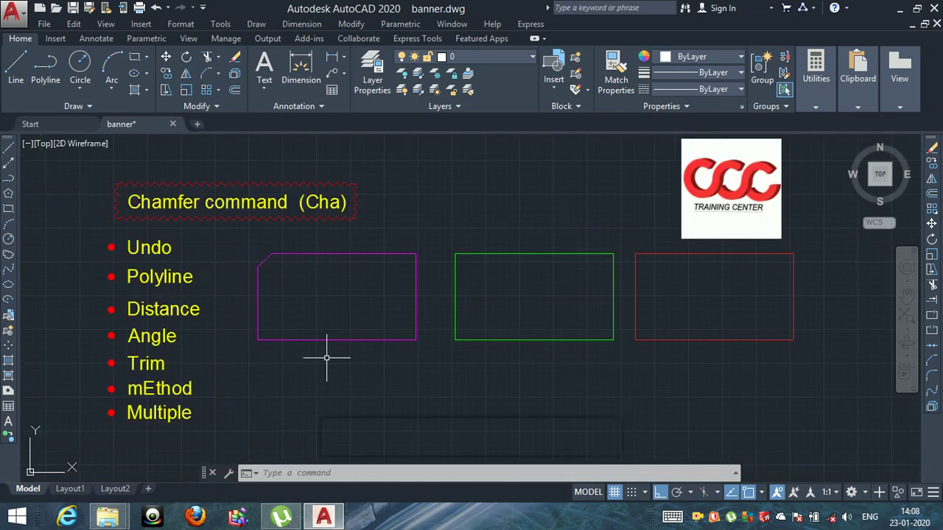
Step: Restart Chamfer and set the Angle method to a 200 length at 60°
{"action": "key", "text": "Escape"}
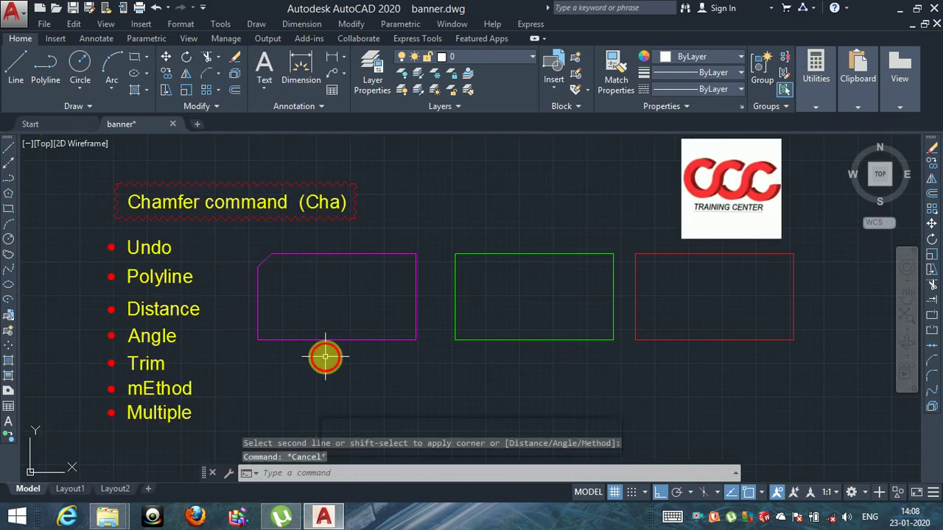
{"action": "type", "text": "cha"}
{"action": "key", "text": "Return"}
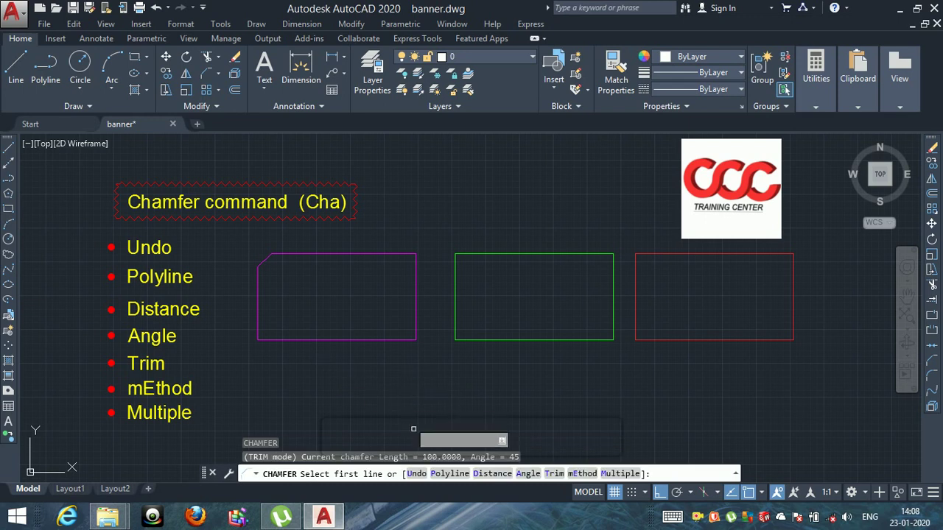
{"action": "left_click", "coordinate": [527, 474]}
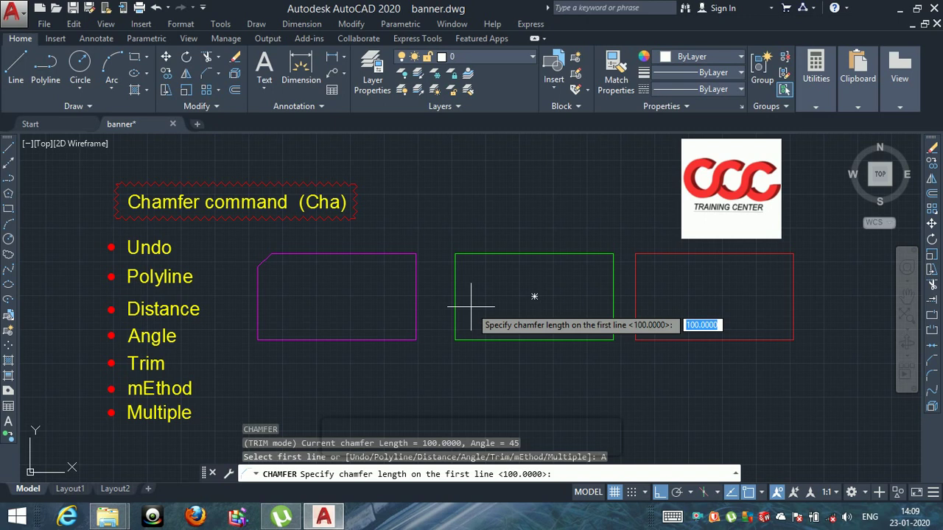
{"action": "type", "text": "20"}
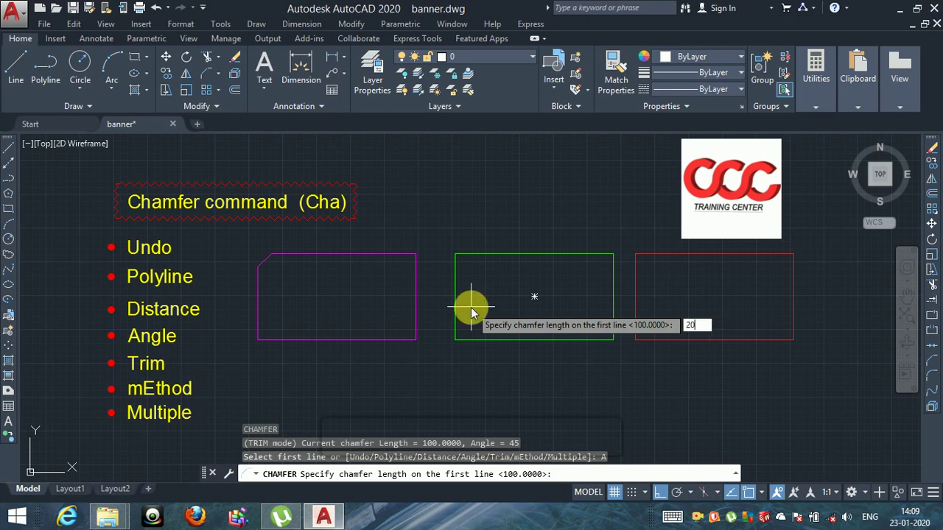
{"action": "type", "text": "0"}
{"action": "key", "text": "Return"}
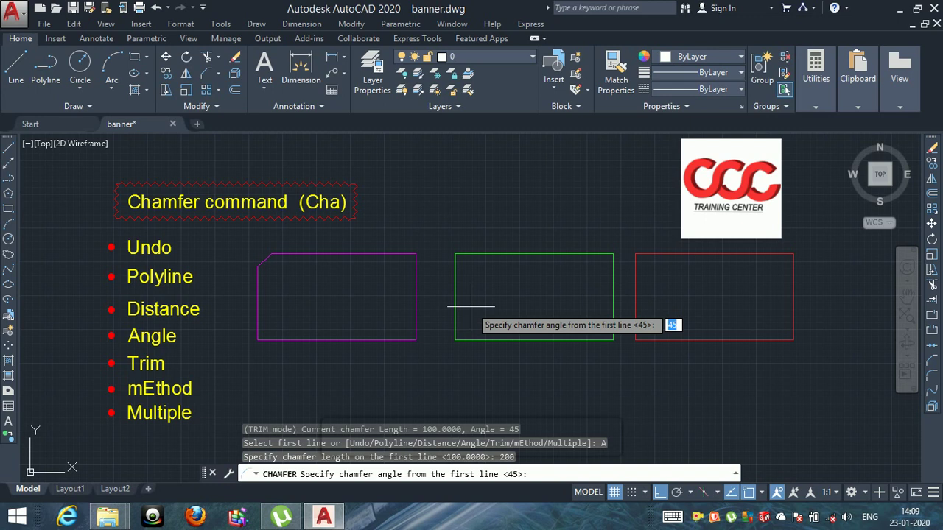
{"action": "type", "text": "60"}
{"action": "key", "text": "Return"}
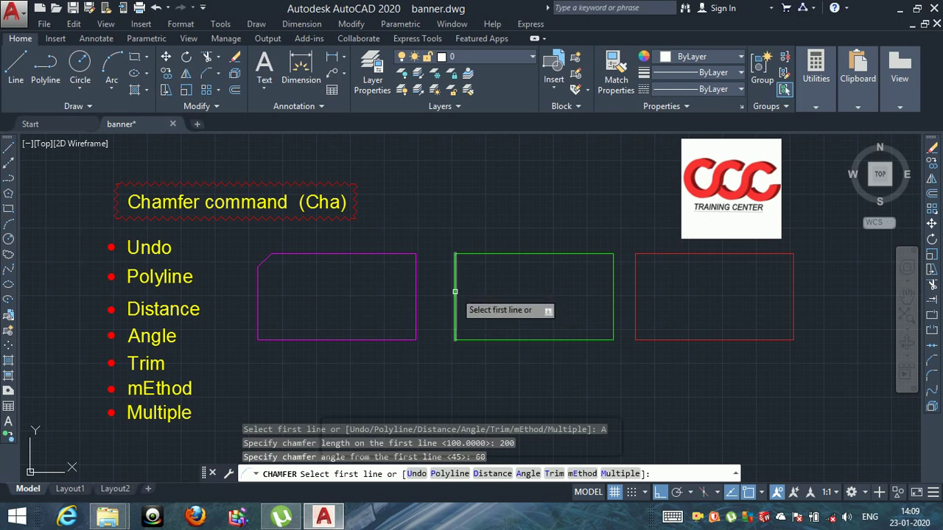
Step: Chamfer the green rectangle's top-left corner between its left and top edges
{"action": "left_click", "coordinate": [457, 287]}
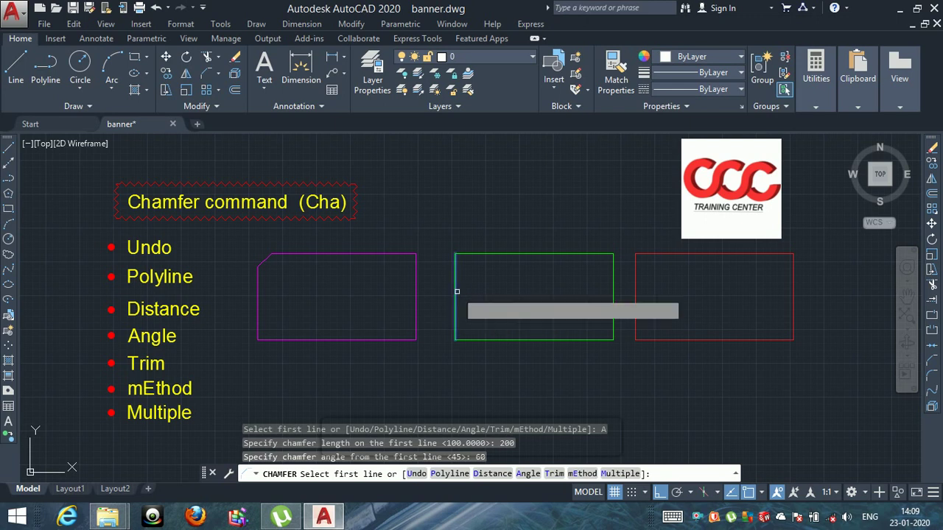
{"action": "left_click", "coordinate": [506, 253]}
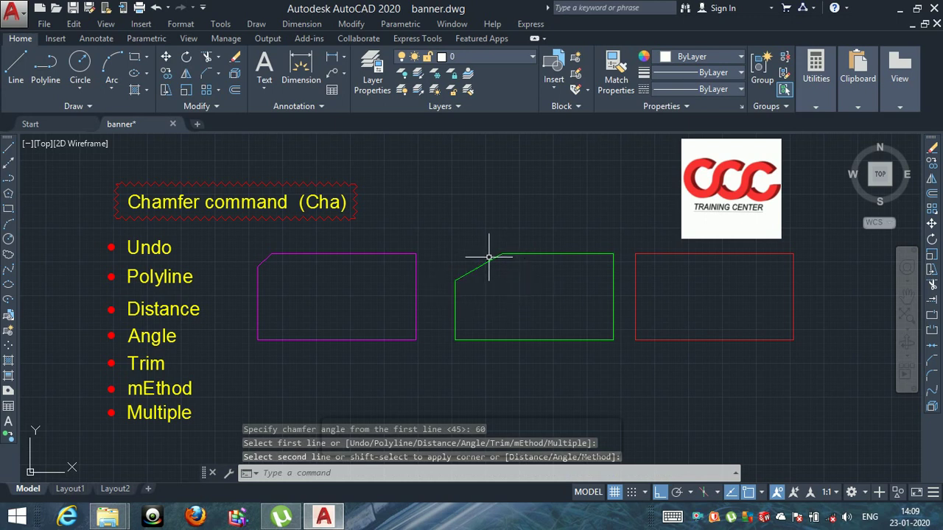
{"action": "key", "text": "Escape"}
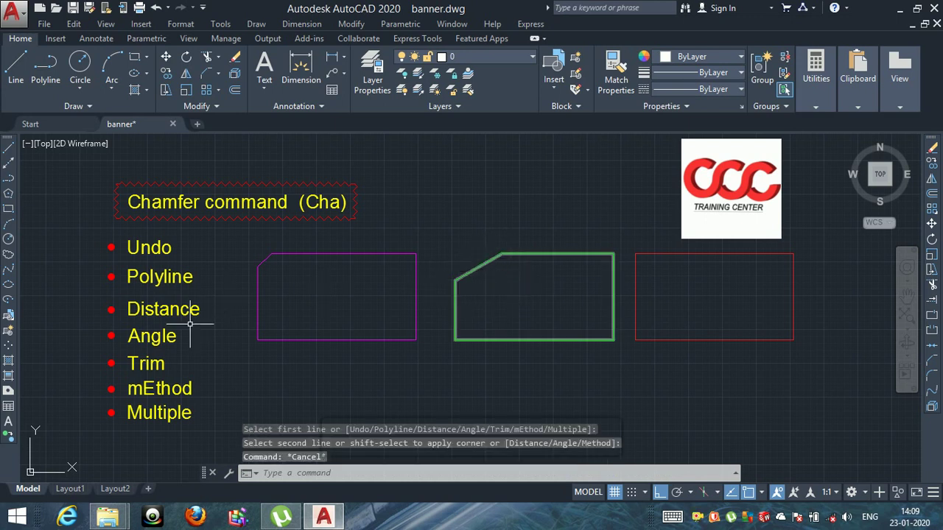
{"action": "key", "text": "Escape"}
{"action": "key", "text": "Escape"}
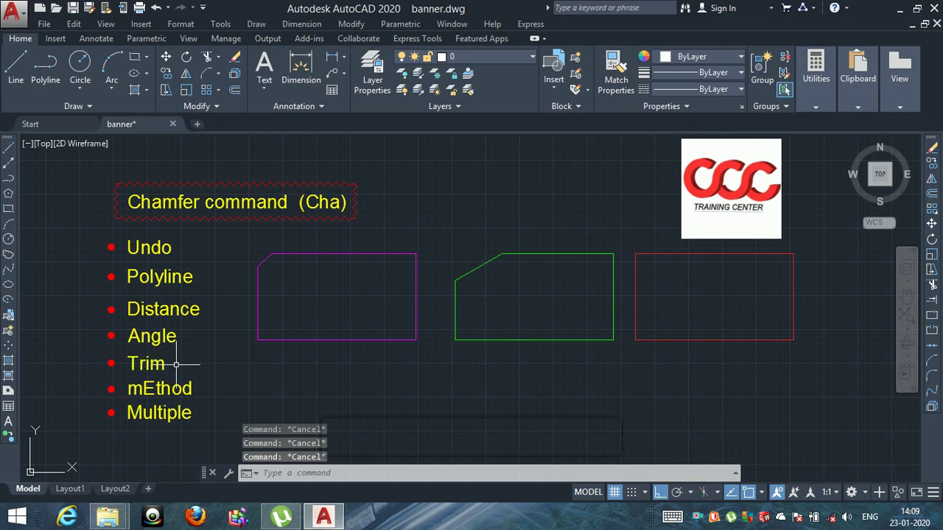
Step: Start Chamfer with CHA and switch the trim mode to No trim
{"action": "type", "text": "ch"}
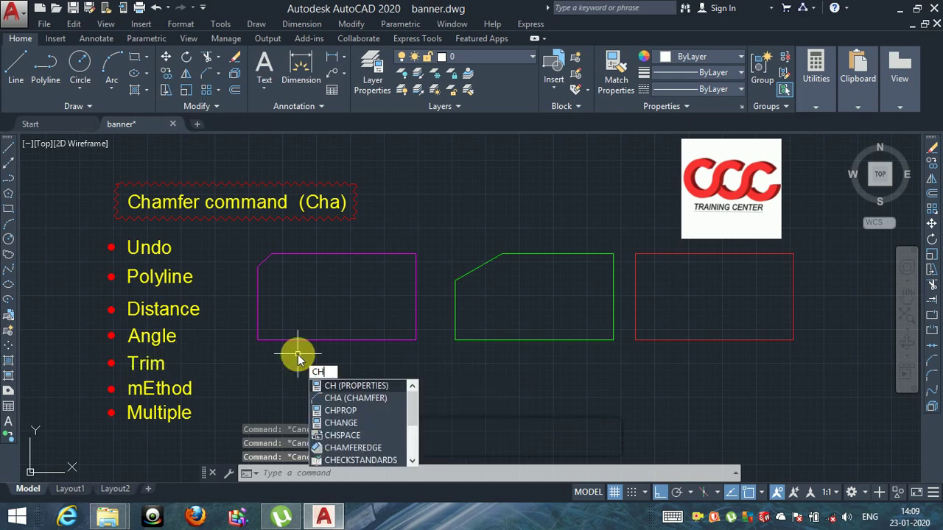
{"action": "type", "text": "a"}
{"action": "key", "text": "Return"}
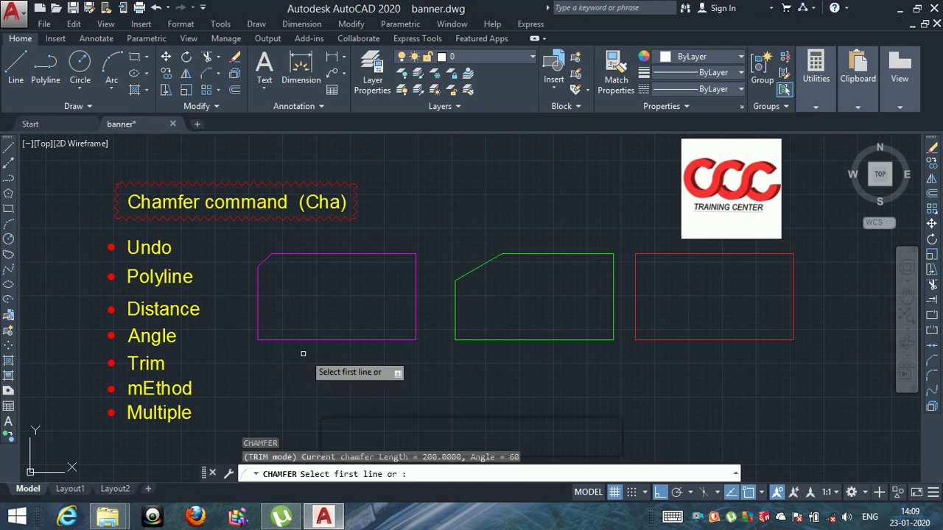
{"action": "left_click", "coordinate": [554, 473]}
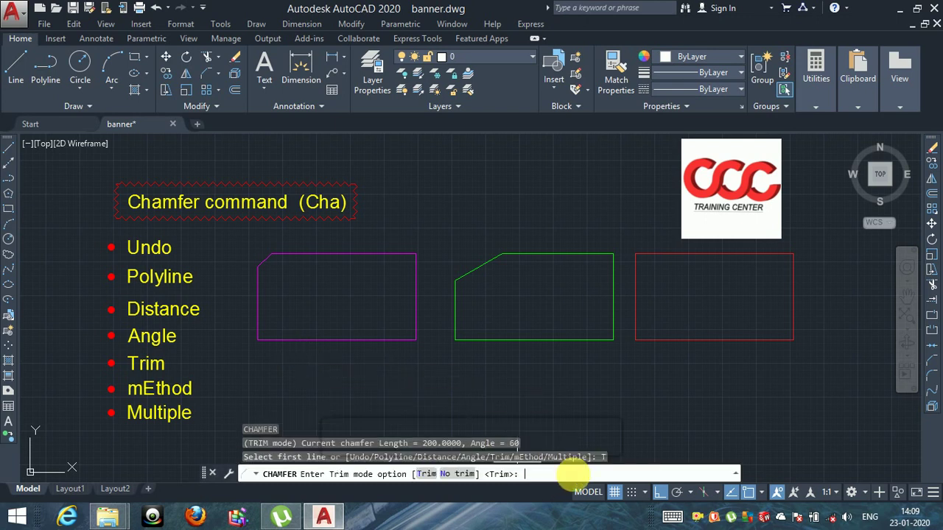
{"action": "left_click", "coordinate": [457, 474]}
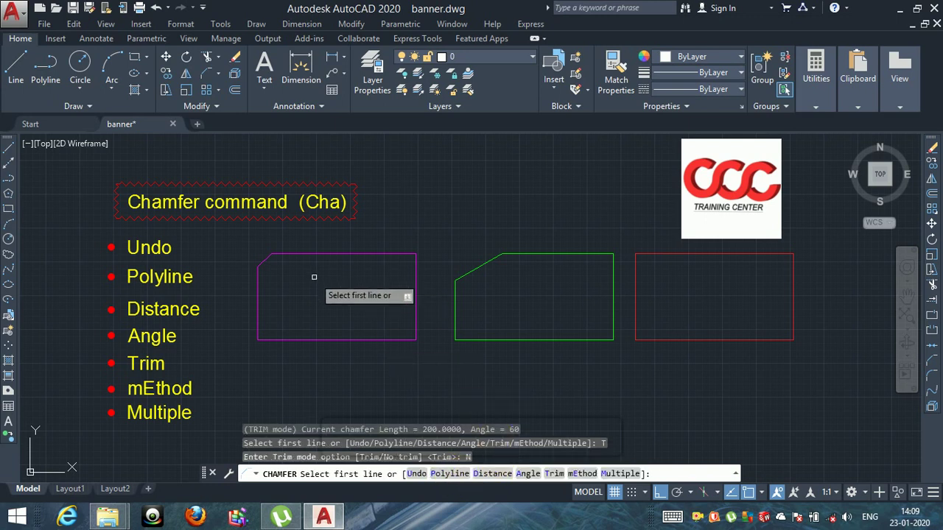
Step: Add an untrimmed chamfer line across the red rectangle's top-left corner
{"action": "left_click", "coordinate": [635, 276]}
{"action": "left_click", "coordinate": [685, 255]}
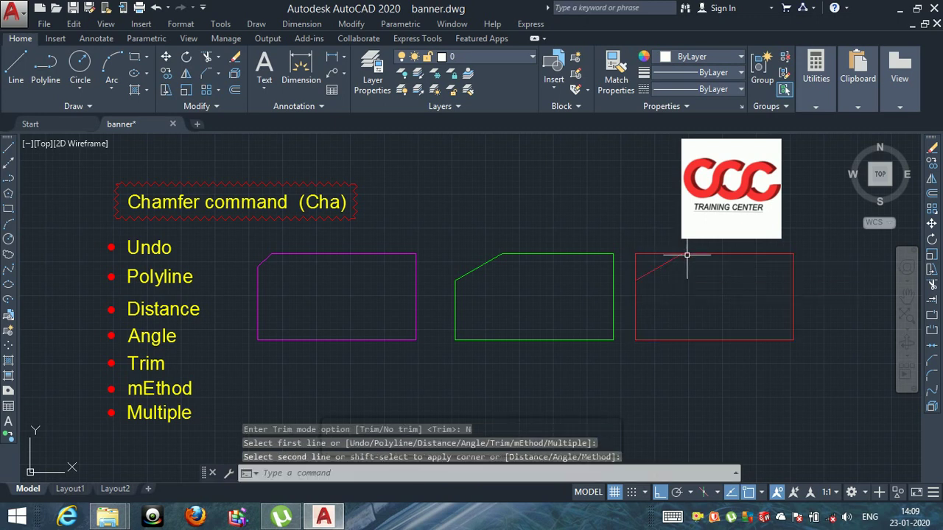
{"action": "scroll", "coordinate": [685, 255], "scroll_direction": "up", "scroll_amount": 2}
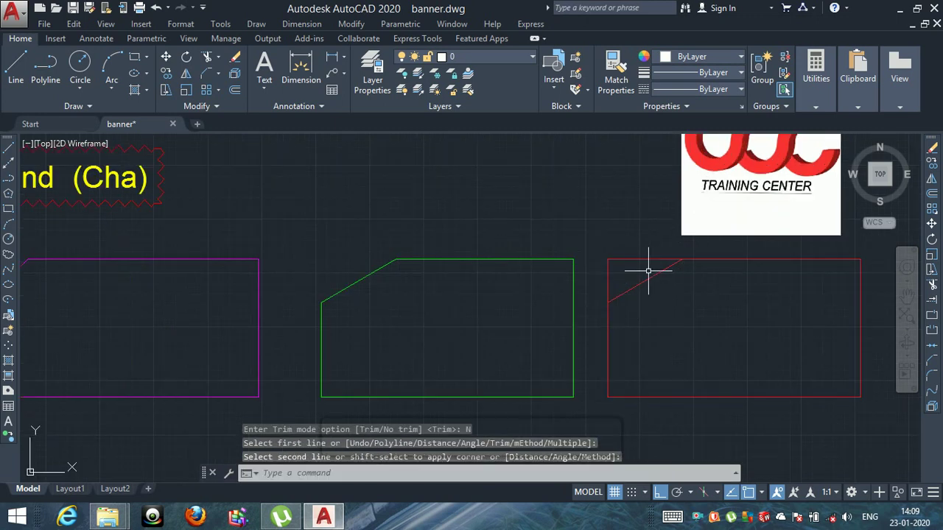
{"action": "left_click", "coordinate": [337, 288]}
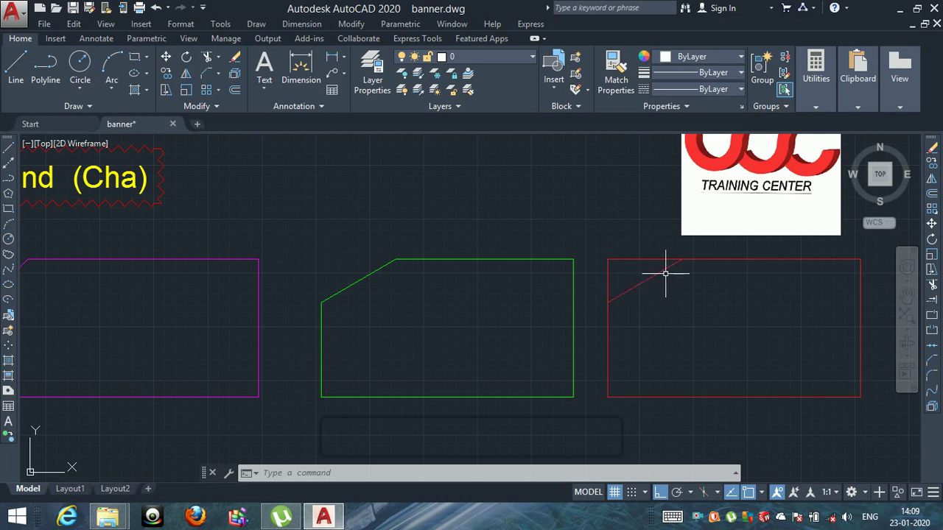
{"action": "key", "text": "Escape"}
{"action": "key", "text": "Escape"}
{"action": "type", "text": "da"}
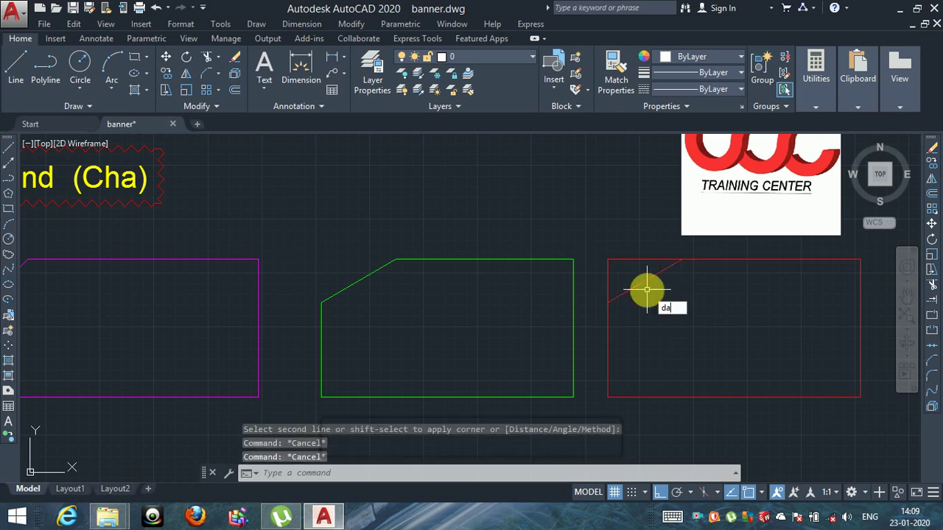
{"action": "type", "text": "n"}
{"action": "key", "text": "Return"}
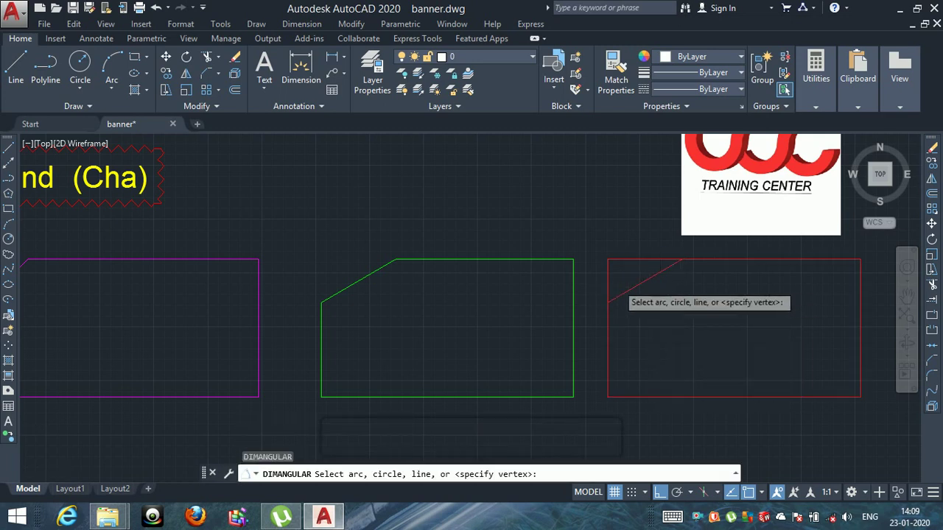
{"action": "scroll", "coordinate": [613, 303], "scroll_direction": "up", "scroll_amount": 2}
{"action": "left_click", "coordinate": [603, 303]}
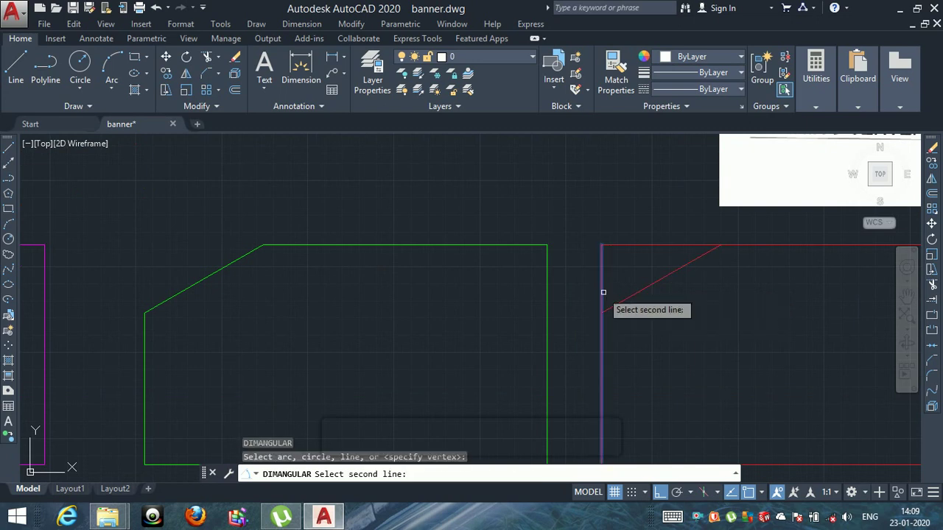
{"action": "left_click", "coordinate": [611, 309]}
{"action": "scroll", "coordinate": [614, 280], "scroll_direction": "up", "scroll_amount": 2}
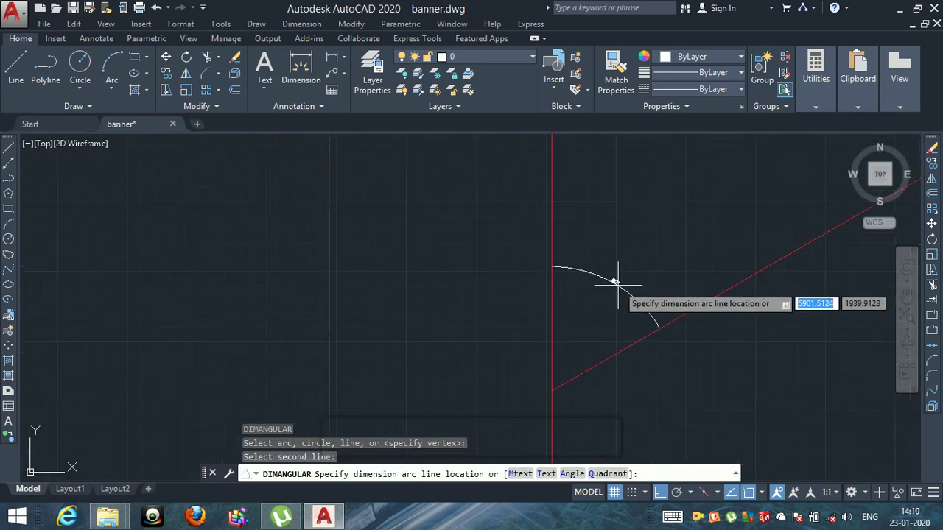
{"action": "scroll", "coordinate": [619, 282], "scroll_direction": "up", "scroll_amount": 1}
{"action": "scroll", "coordinate": [622, 285], "scroll_direction": "up", "scroll_amount": 3}
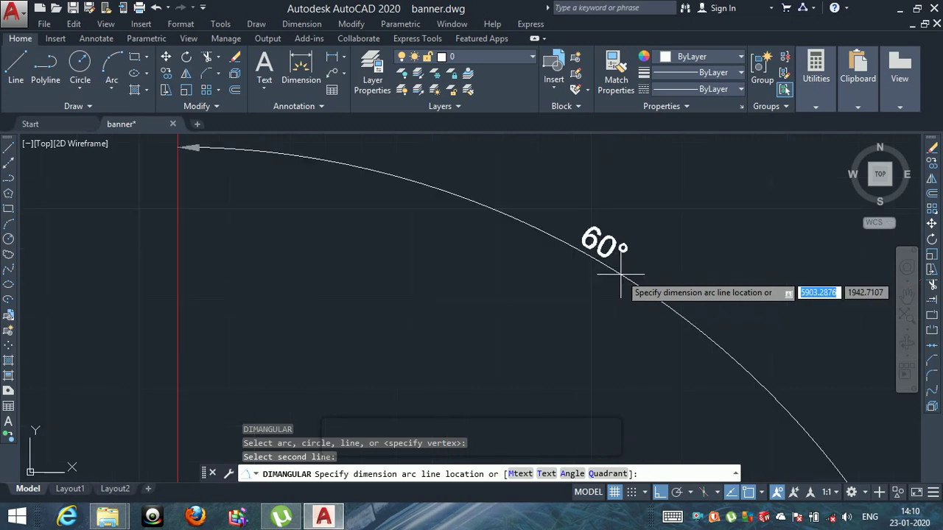
{"action": "scroll", "coordinate": [621, 275], "scroll_direction": "down", "scroll_amount": 2}
{"action": "scroll", "coordinate": [621, 275], "scroll_direction": "down", "scroll_amount": 4}
{"action": "scroll", "coordinate": [620, 275], "scroll_direction": "down", "scroll_amount": 4}
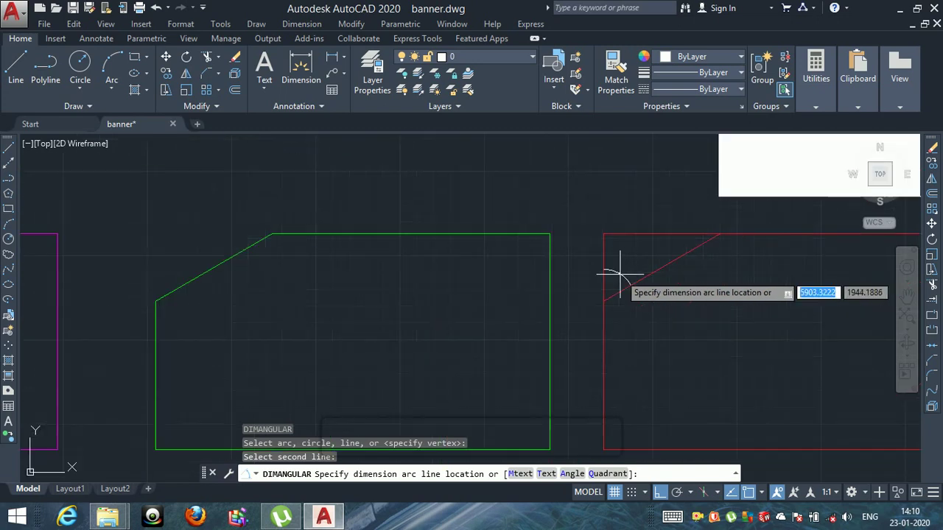
{"action": "key", "text": "Escape"}
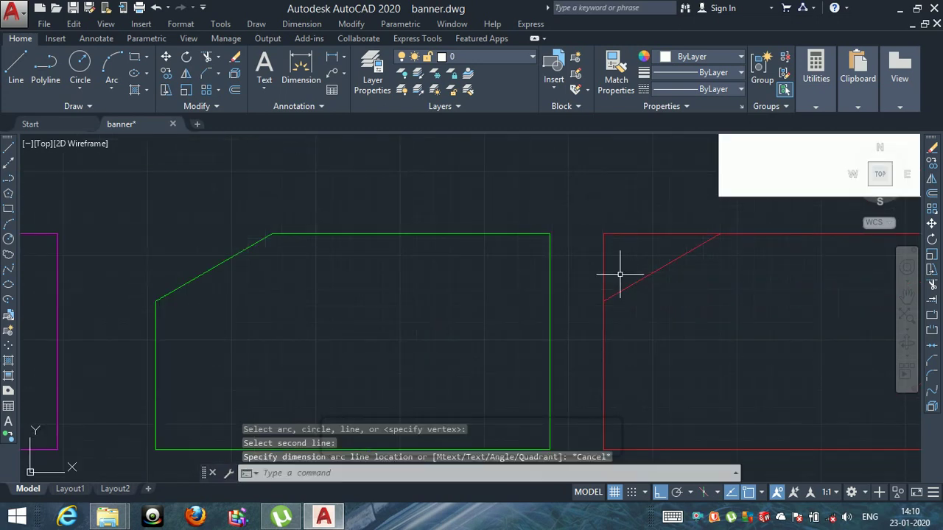
{"action": "type", "text": "DLI"}
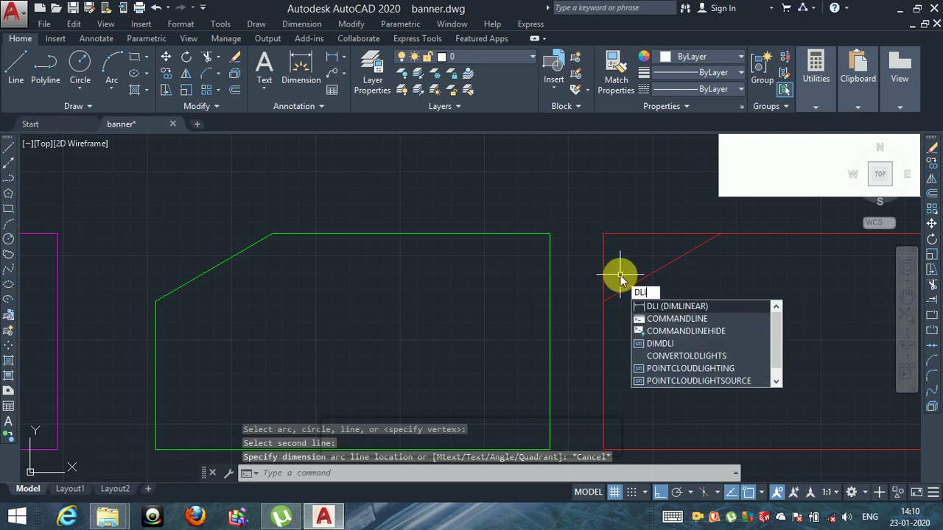
{"action": "key", "text": "Return"}
{"action": "left_click", "coordinate": [603, 449]}
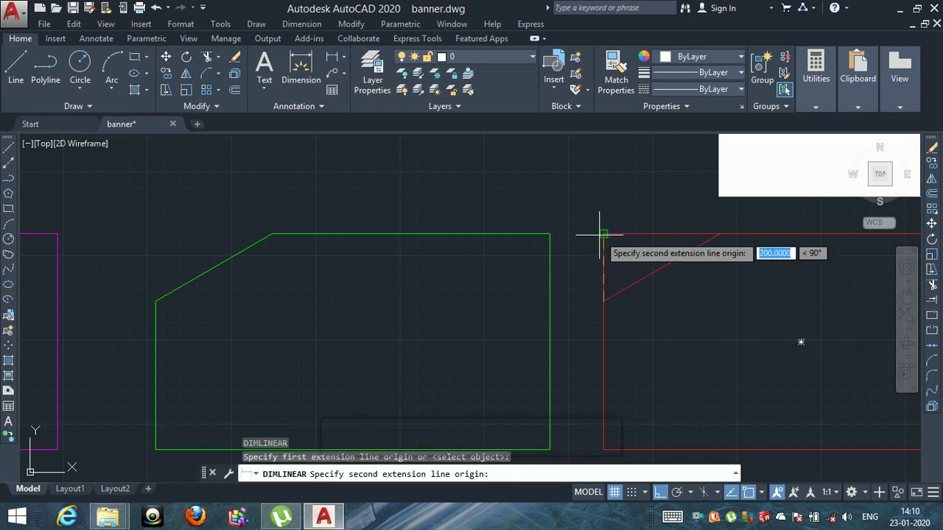
{"action": "left_click", "coordinate": [603, 235]}
{"action": "scroll", "coordinate": [587, 295], "scroll_direction": "up", "scroll_amount": 1}
{"action": "scroll", "coordinate": [590, 295], "scroll_direction": "up", "scroll_amount": 3}
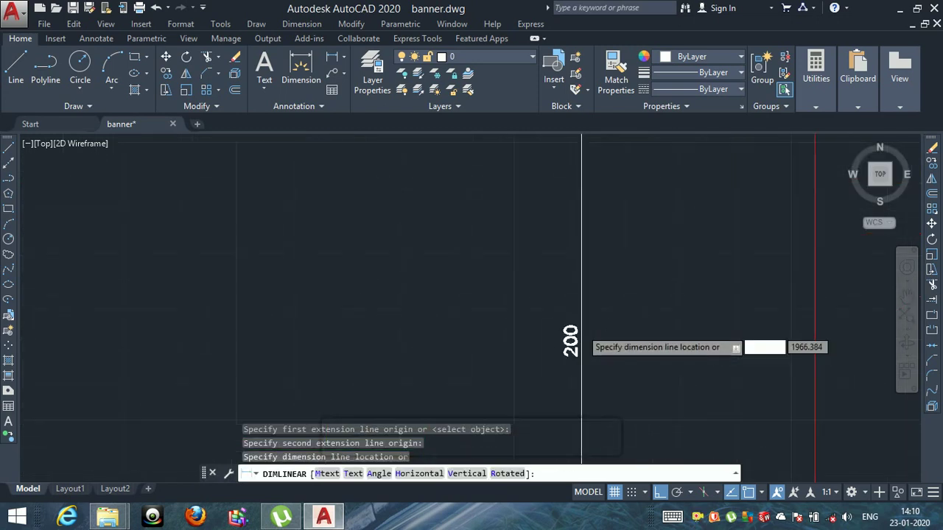
{"action": "scroll", "coordinate": [556, 293], "scroll_direction": "down", "scroll_amount": 2}
{"action": "key", "text": "Escape"}
{"action": "scroll", "coordinate": [560, 280], "scroll_direction": "down", "scroll_amount": 3}
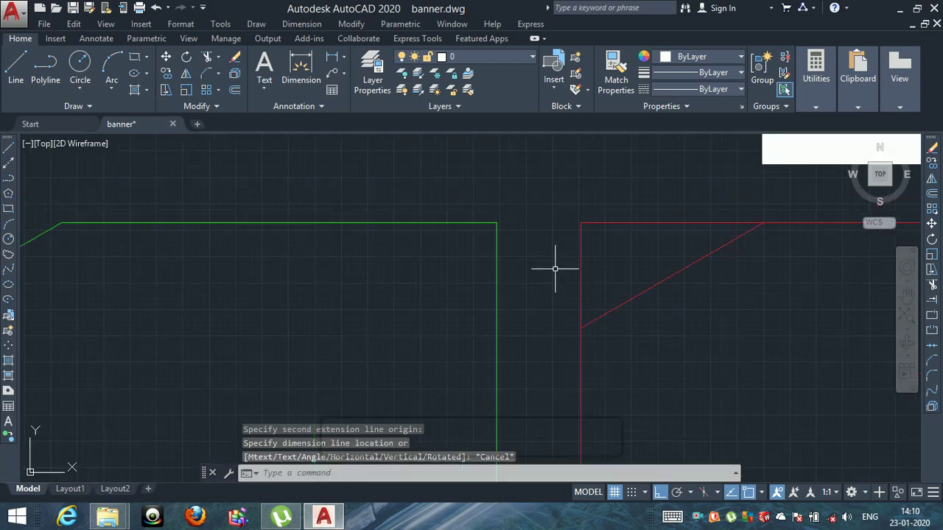
{"action": "key", "text": "Escape"}
{"action": "key", "text": "Escape"}
{"action": "middle_click_drag", "start_coordinate": [614, 280], "coordinate": [542, 265]}
{"action": "key", "text": "Escape"}
Step: Erase the chamfer line from the red rectangle's corner
{"action": "scroll", "coordinate": [540, 259], "scroll_direction": "down", "scroll_amount": 4}
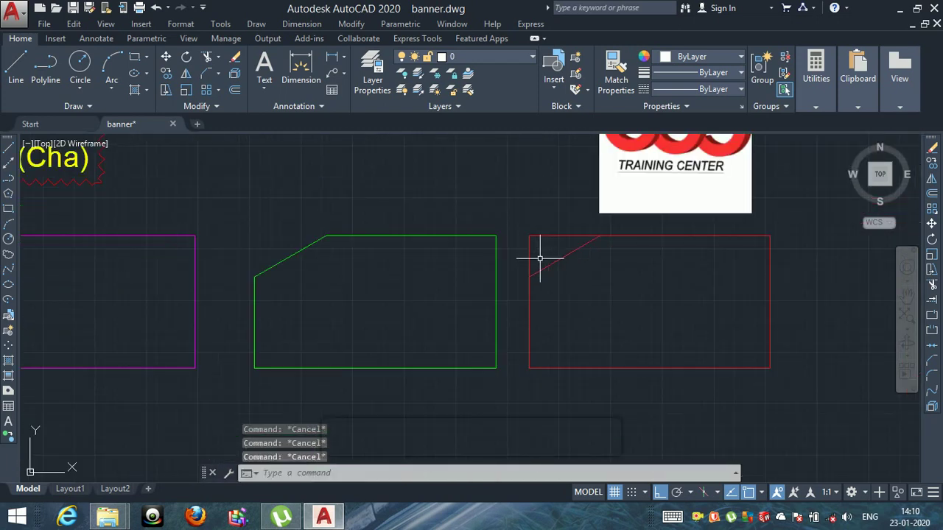
{"action": "scroll", "coordinate": [530, 280], "scroll_direction": "down", "scroll_amount": 4}
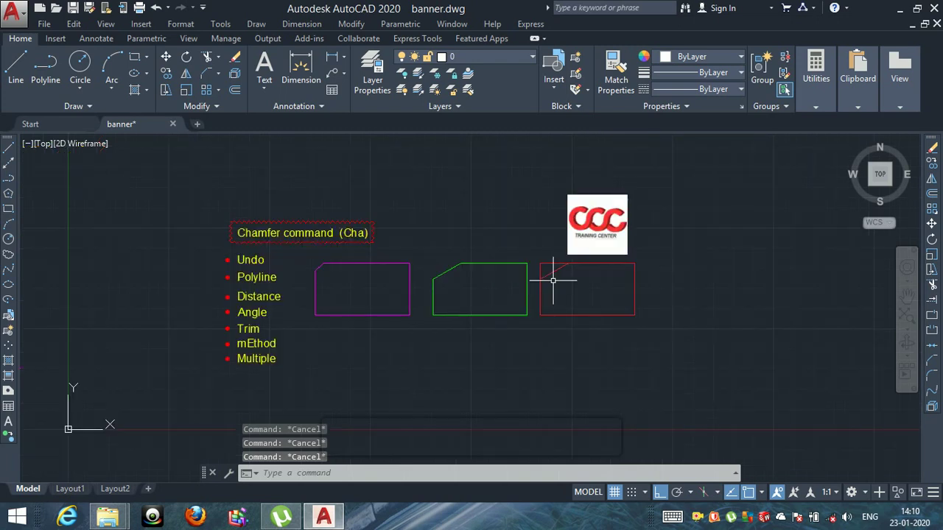
{"action": "middle_click_drag", "start_coordinate": [572, 299], "coordinate": [608, 311]}
{"action": "scroll", "coordinate": [564, 310], "scroll_direction": "up", "scroll_amount": 2}
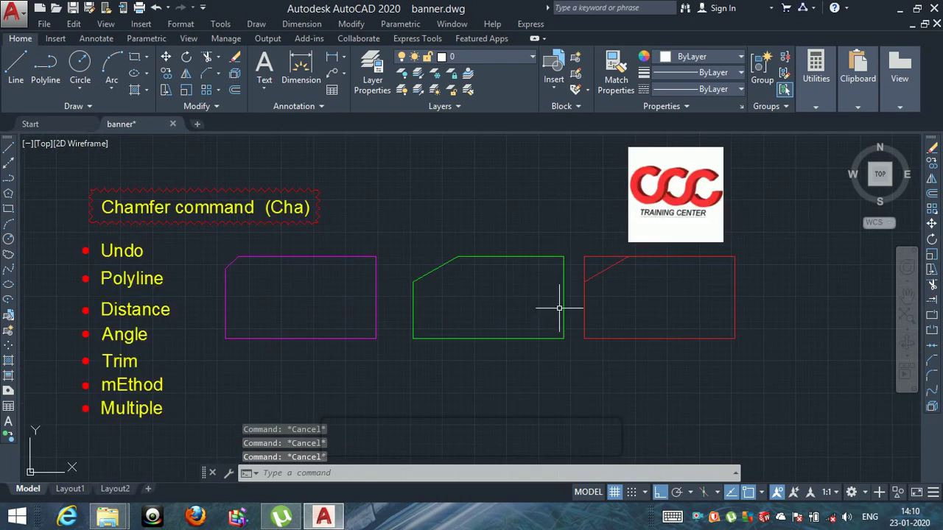
{"action": "left_click", "coordinate": [598, 272]}
{"action": "type", "text": "e"}
{"action": "key", "text": "Return"}
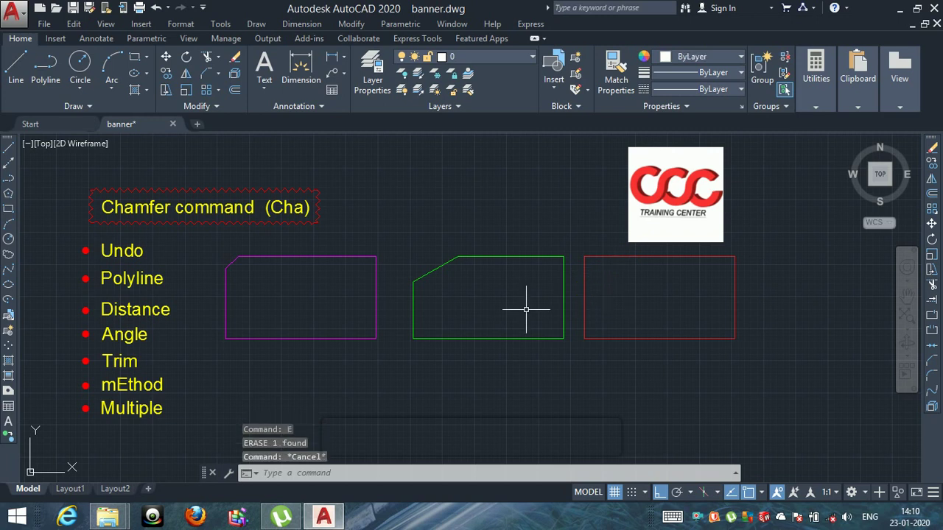
{"action": "key", "text": "Escape"}
Step: Set the Chamfer trim mode back to Trim, check the method options, then cancel
{"action": "type", "text": "ch"}
{"action": "key", "text": "Return"}
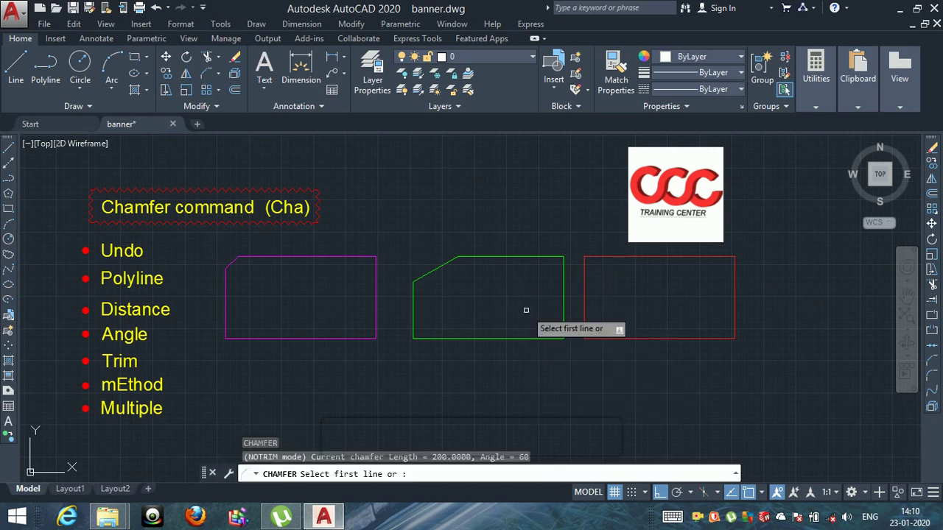
{"action": "left_click", "coordinate": [561, 476]}
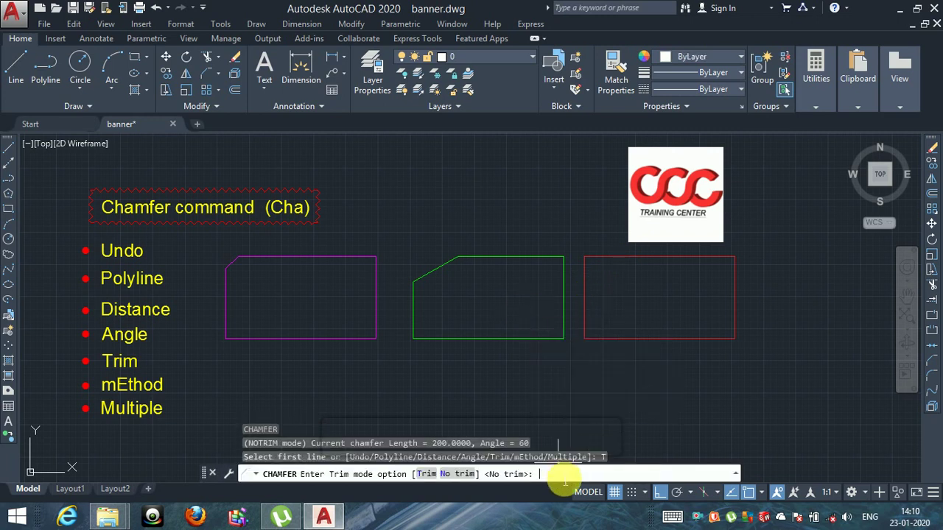
{"action": "left_click", "coordinate": [426, 474]}
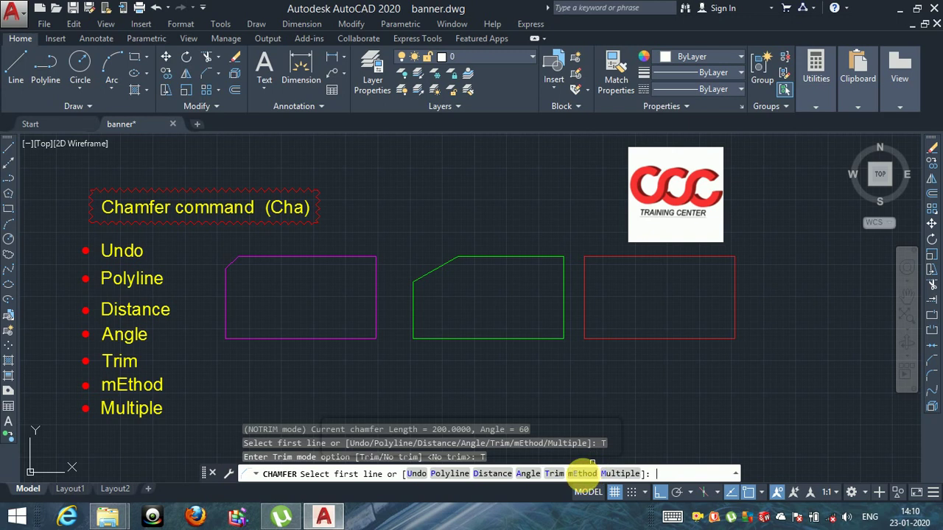
{"action": "left_click", "coordinate": [581, 473]}
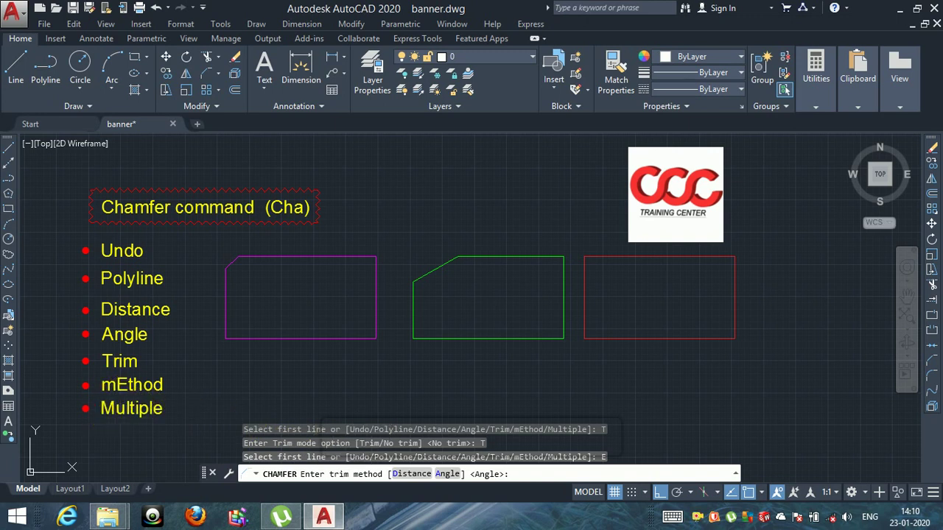
{"action": "key", "text": "Escape"}
{"action": "key", "text": "Escape"}
{"action": "key", "text": "Escape"}
{"action": "type", "text": "ch"}
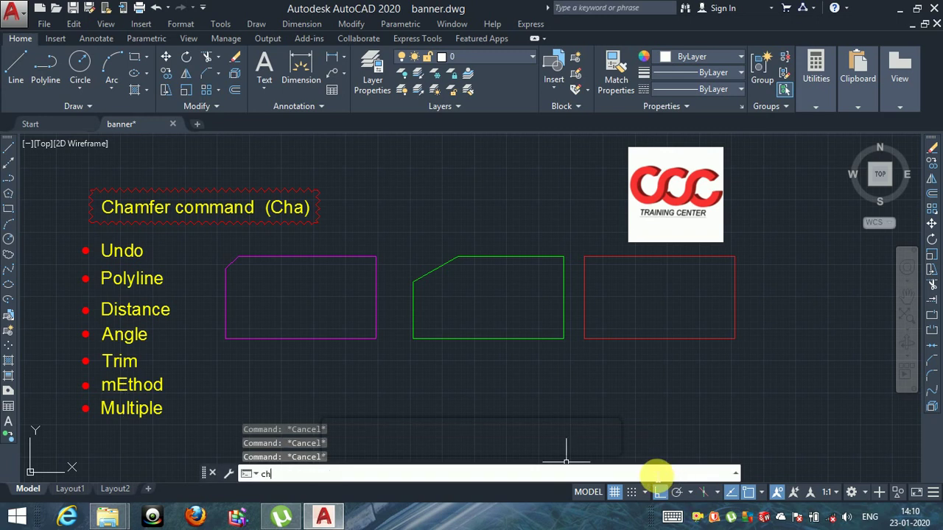
Step: Close the Properties palette and start a Multiple chamfer on the magenta rectangle's top edge
{"action": "key", "text": "Return"}
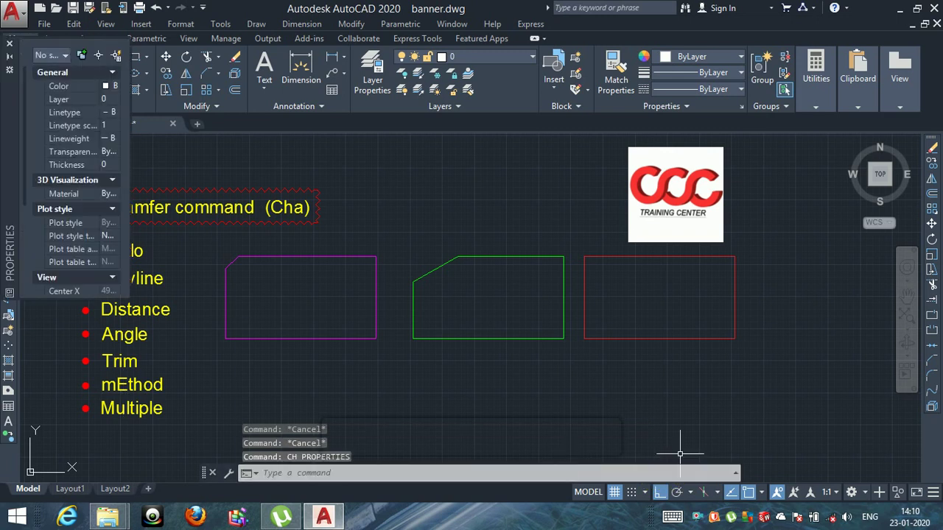
{"action": "left_click", "coordinate": [9, 45]}
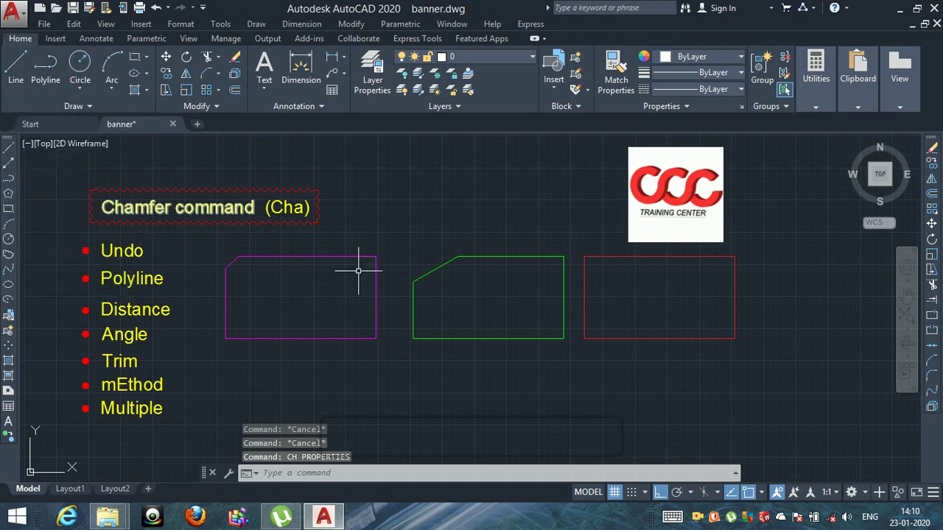
{"action": "key", "text": "Escape"}
{"action": "type", "text": "CH"}
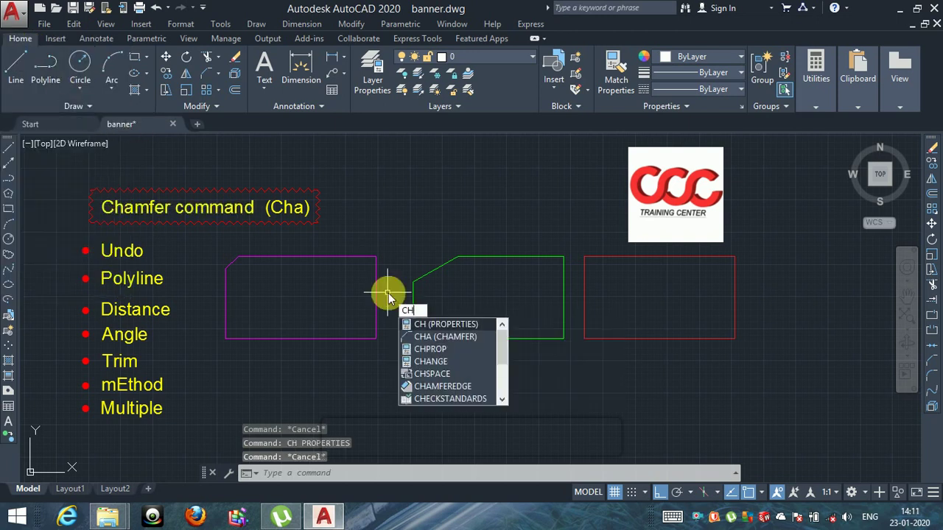
{"action": "type", "text": "a"}
{"action": "key", "text": "Return"}
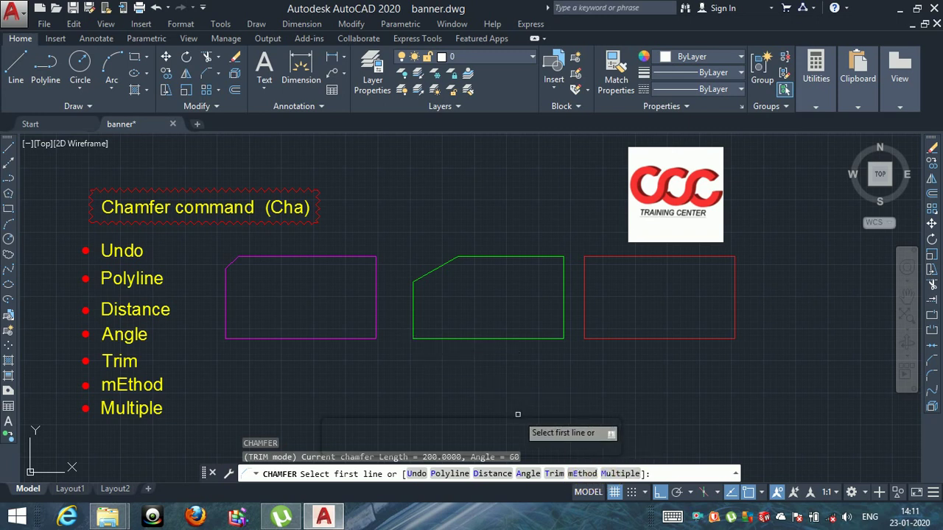
{"action": "left_click", "coordinate": [612, 473]}
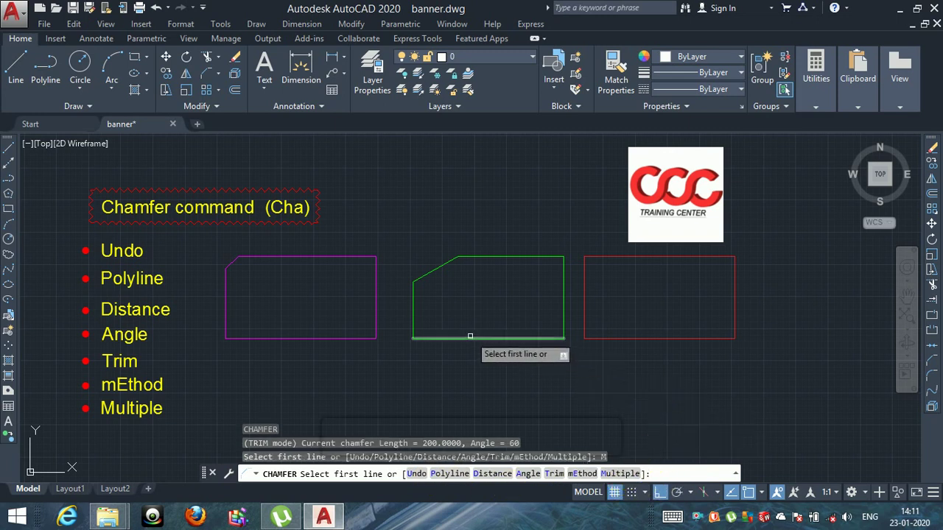
{"action": "left_click", "coordinate": [332, 256]}
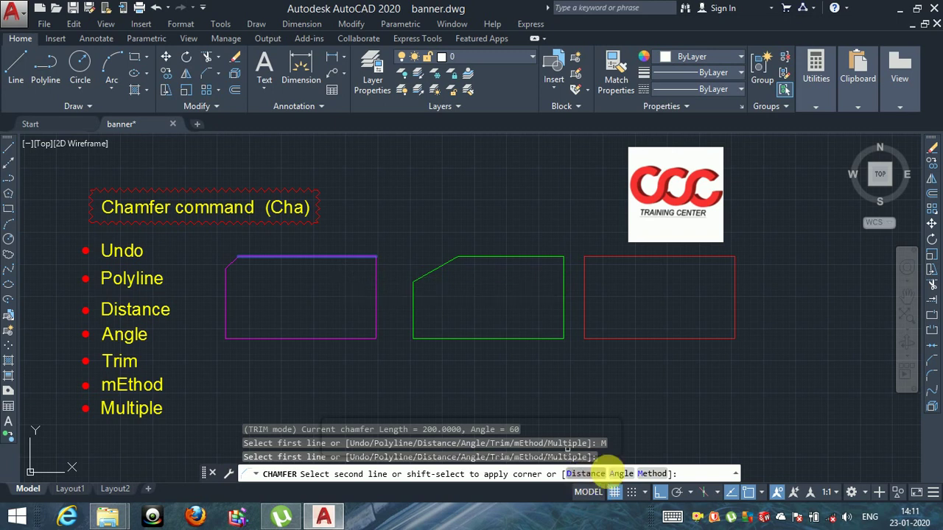
Step: Set both chamfer distances to 200
{"action": "left_click", "coordinate": [586, 473]}
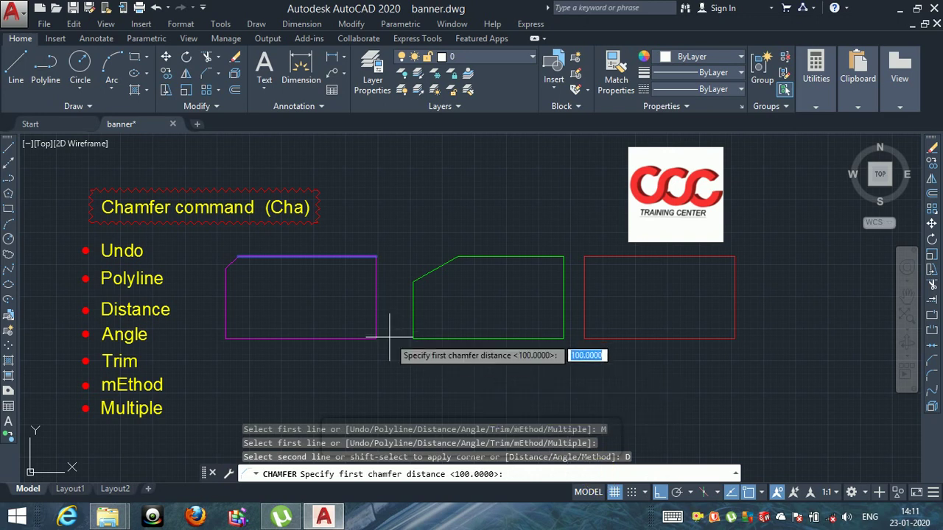
{"action": "type", "text": "200"}
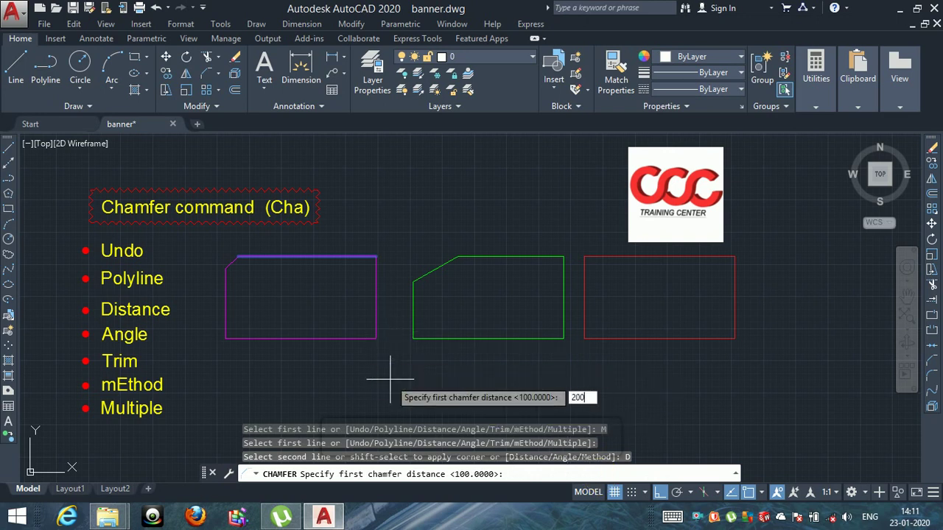
{"action": "key", "text": "Return"}
{"action": "left_click", "coordinate": [390, 379]}
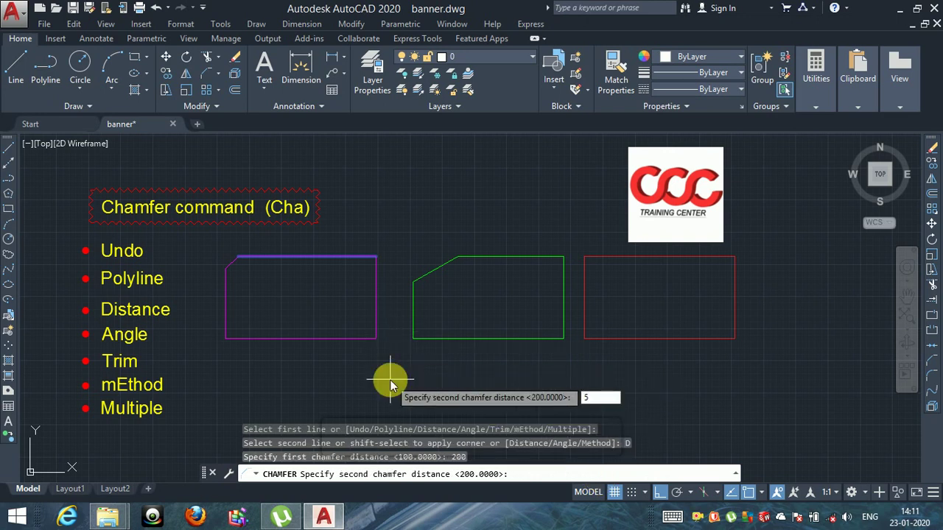
{"action": "type", "text": "200"}
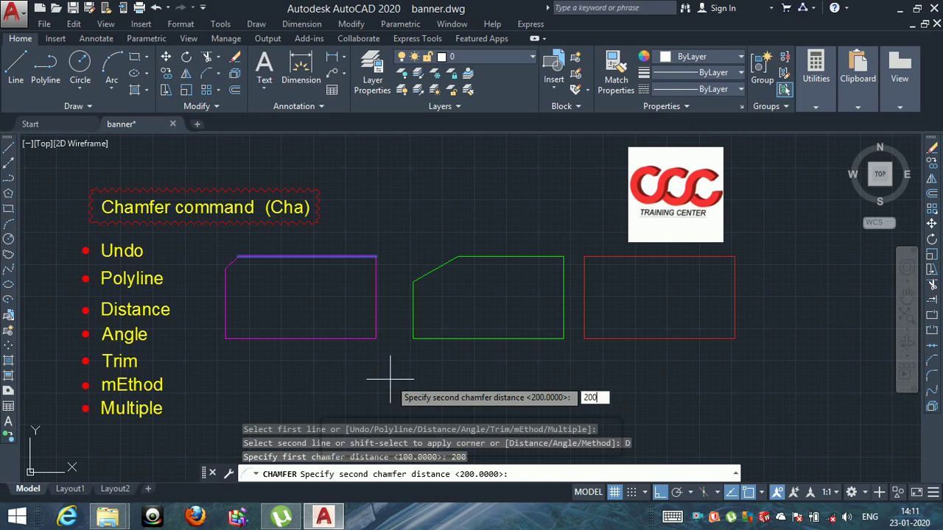
{"action": "key", "text": "Return"}
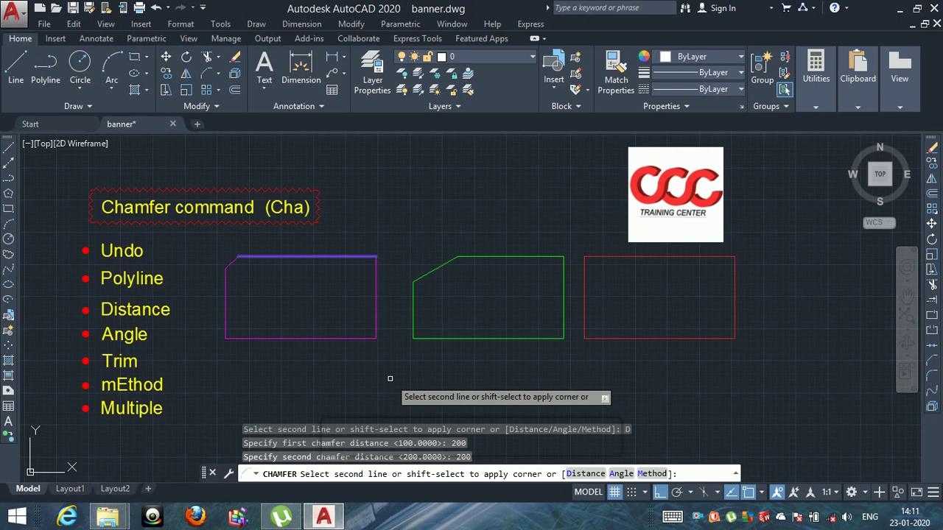
Step: Chamfer all four corners of the magenta rectangle into an octagon
{"action": "left_click", "coordinate": [375, 280]}
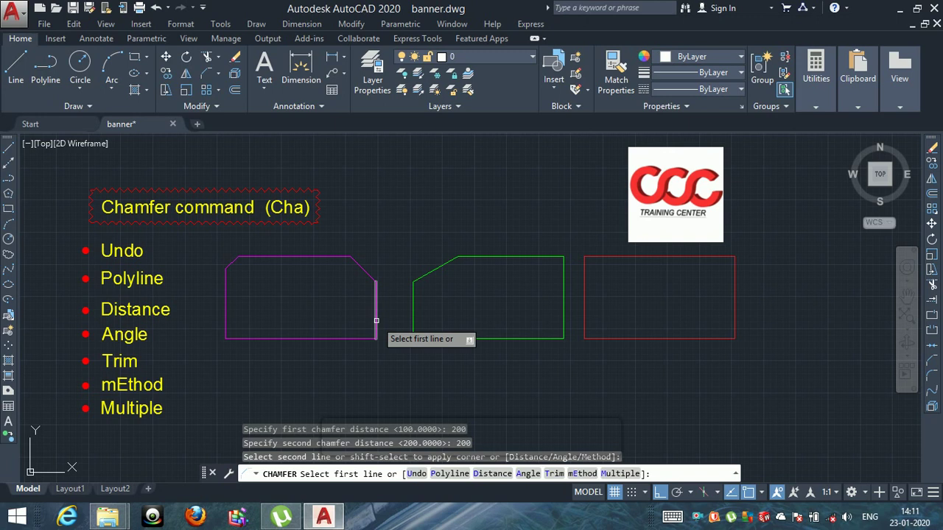
{"action": "left_click", "coordinate": [376, 320]}
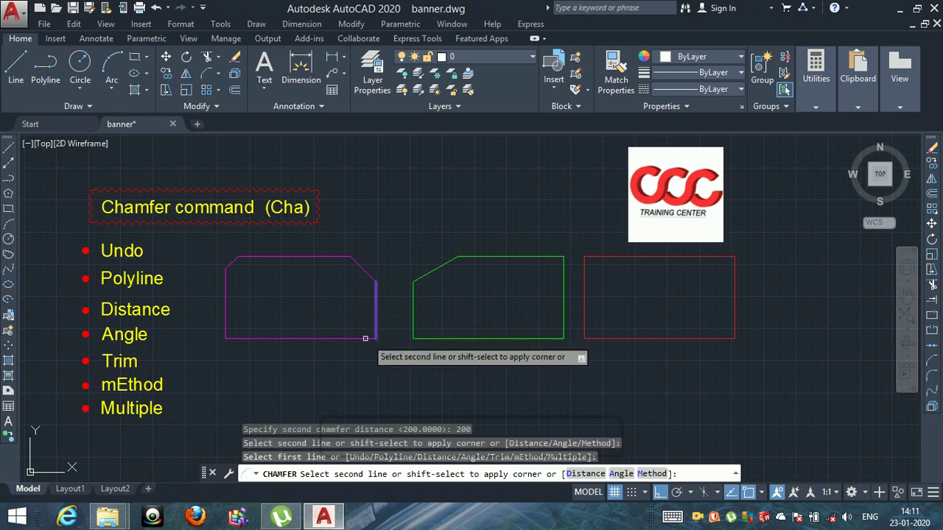
{"action": "left_click", "coordinate": [358, 339]}
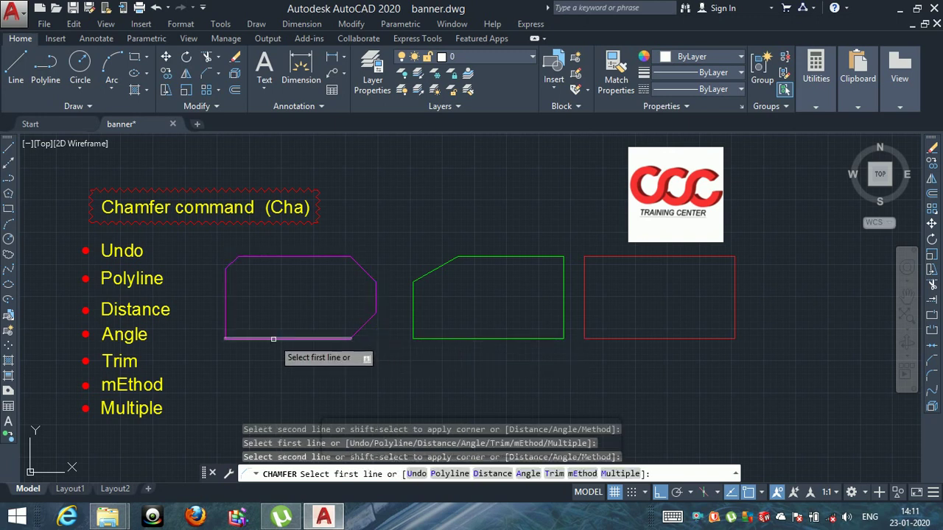
{"action": "left_click", "coordinate": [273, 340]}
{"action": "left_click", "coordinate": [224, 304]}
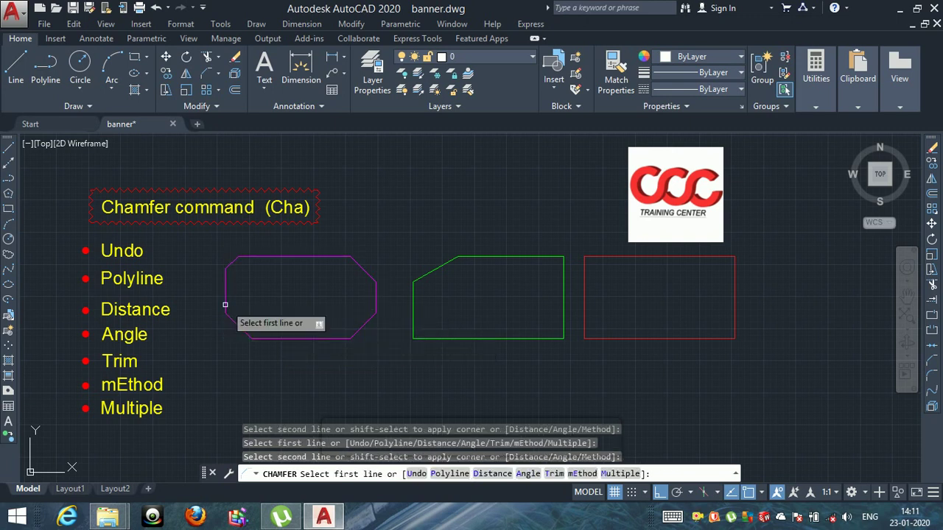
{"action": "left_click", "coordinate": [225, 281]}
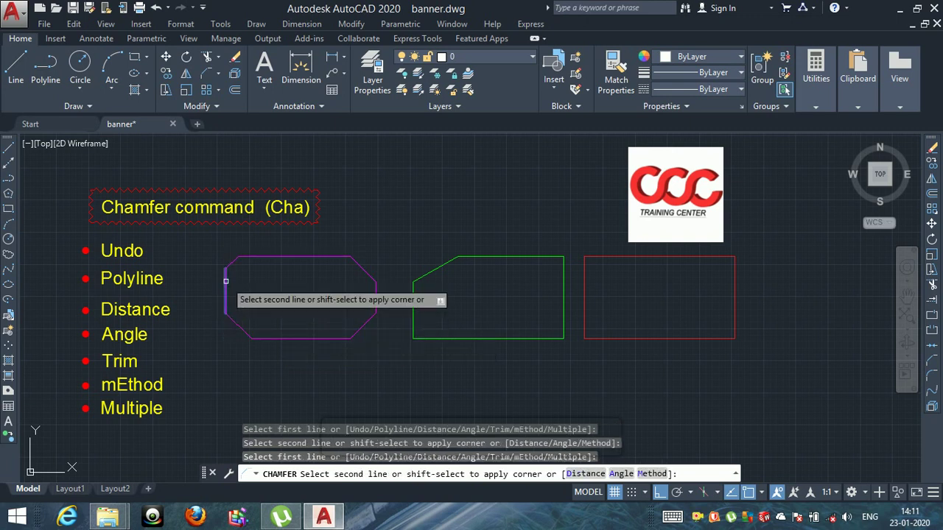
{"action": "left_click", "coordinate": [261, 256]}
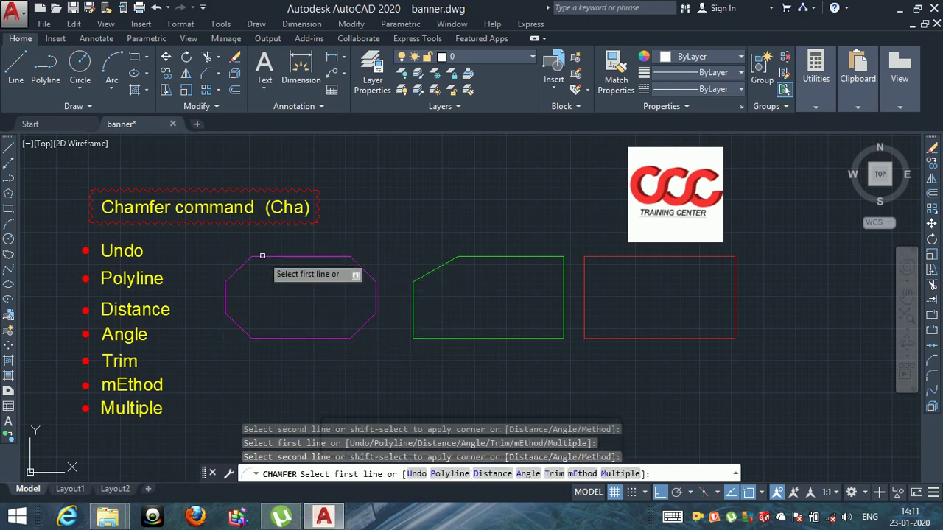
Step: Chamfer the green rectangle's top-right, bottom-right and bottom-left corners
{"action": "left_click", "coordinate": [518, 257]}
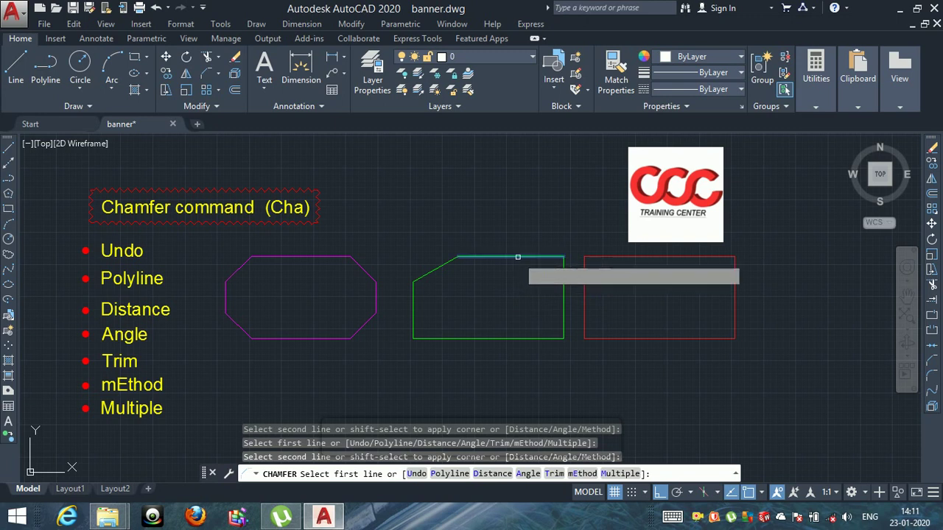
{"action": "left_click", "coordinate": [563, 287]}
{"action": "left_click", "coordinate": [561, 330]}
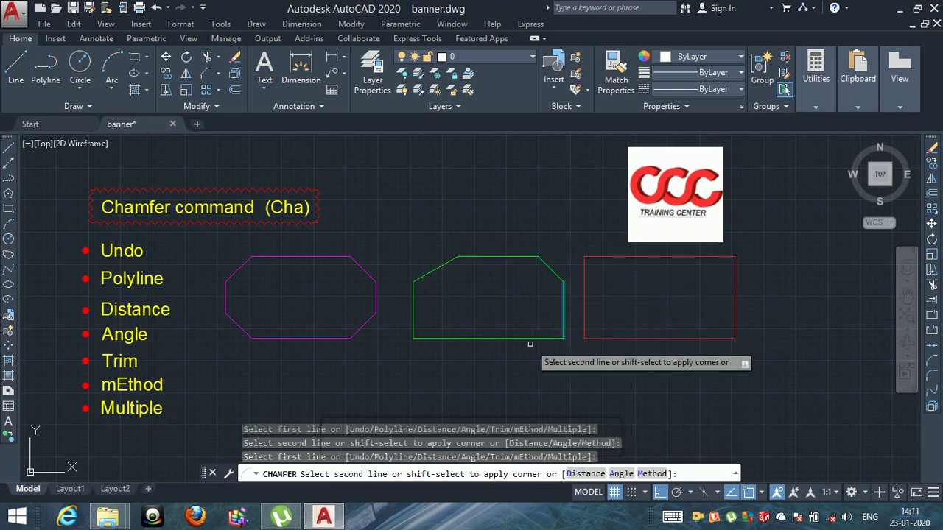
{"action": "left_click", "coordinate": [533, 338]}
{"action": "left_click", "coordinate": [456, 339]}
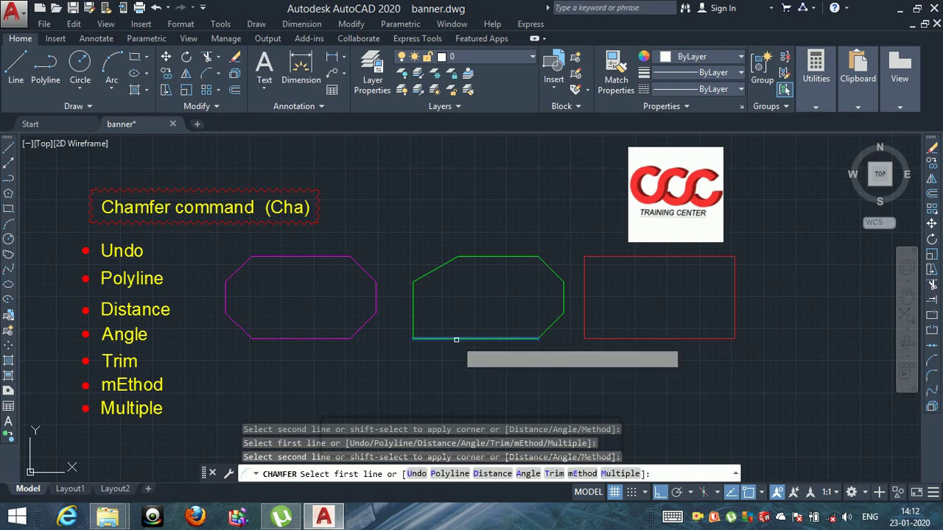
{"action": "left_click", "coordinate": [413, 318]}
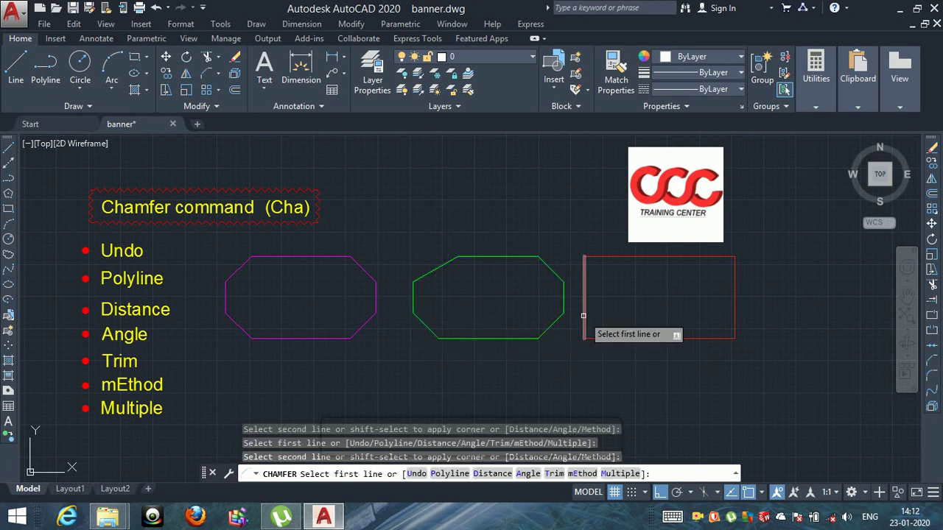
Step: Chamfer the red rectangle's bottom-left, top-left, top-right and bottom-right corners
{"action": "left_click", "coordinate": [584, 327]}
{"action": "left_click", "coordinate": [605, 338]}
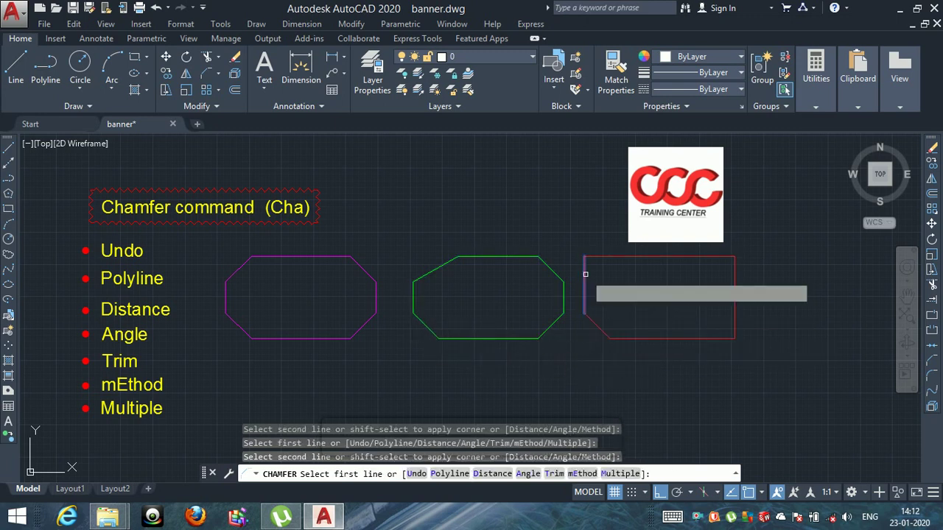
{"action": "left_click", "coordinate": [584, 274]}
{"action": "left_click", "coordinate": [611, 257]}
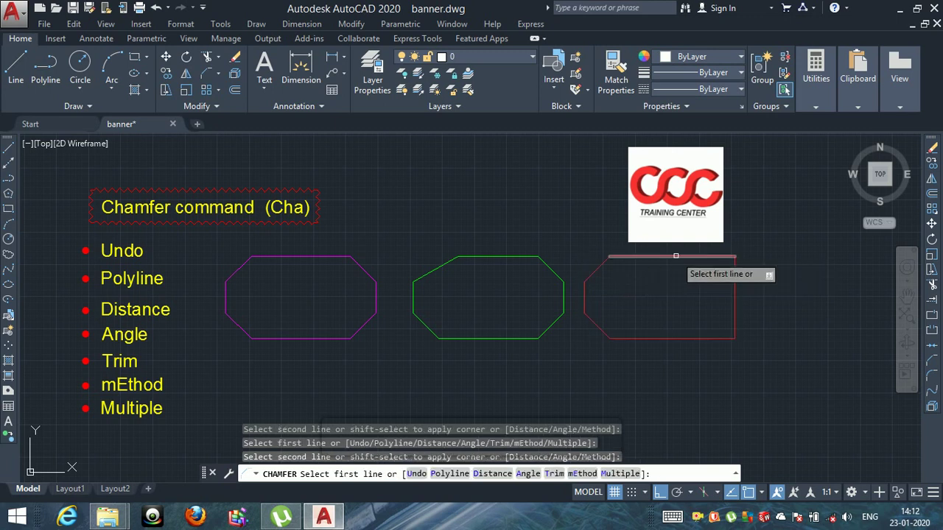
{"action": "left_click", "coordinate": [677, 257]}
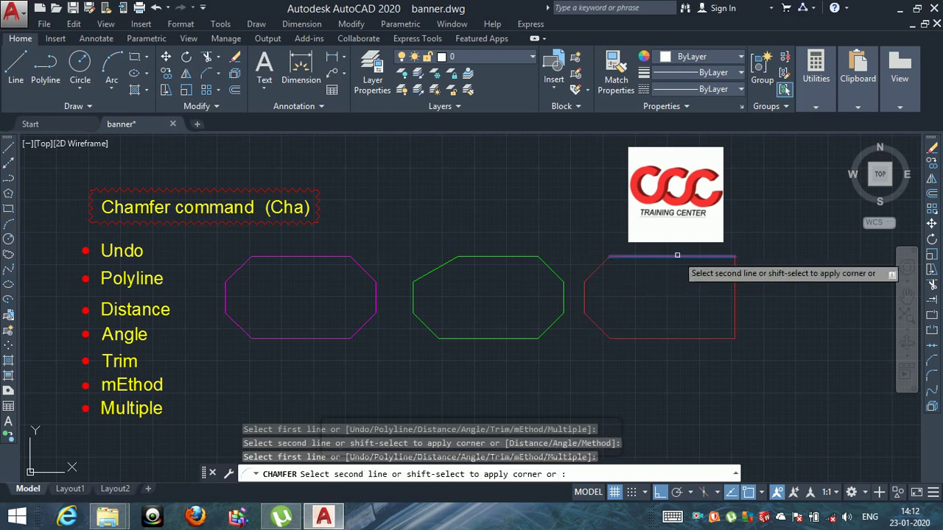
{"action": "left_click", "coordinate": [735, 280]}
{"action": "left_click", "coordinate": [734, 313]}
{"action": "left_click", "coordinate": [722, 336]}
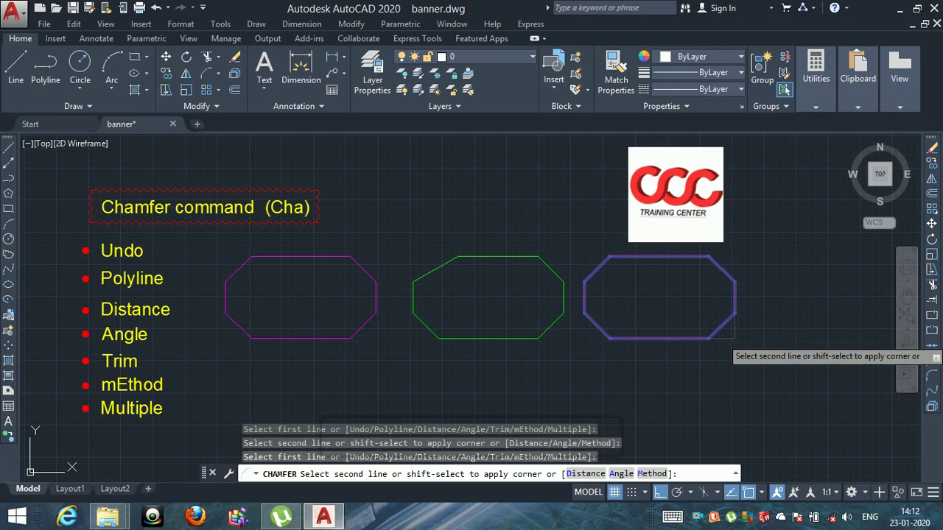